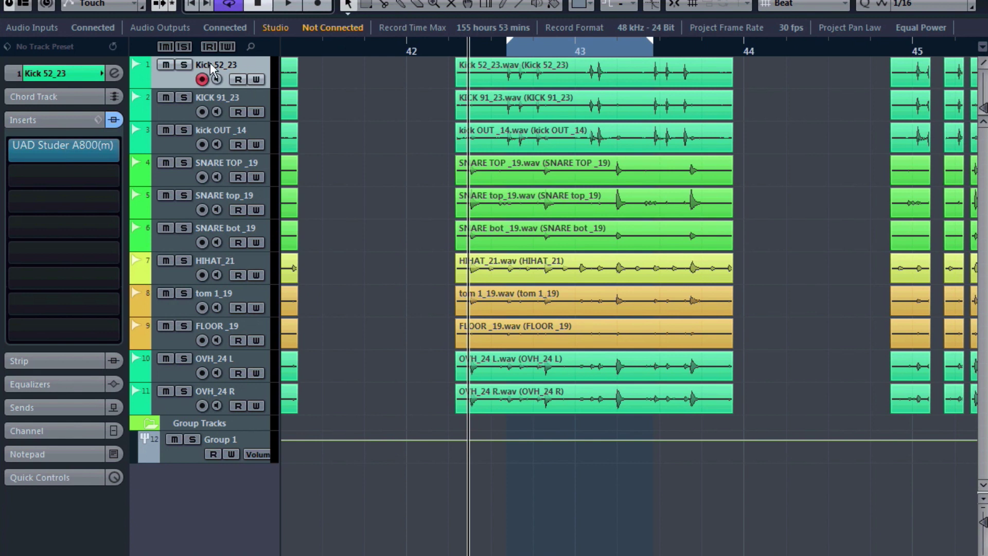
- Step through the KICK 91_23, OVH_24 L and OVH_24 R tracks, ending on Group 1
left_click(251, 102)
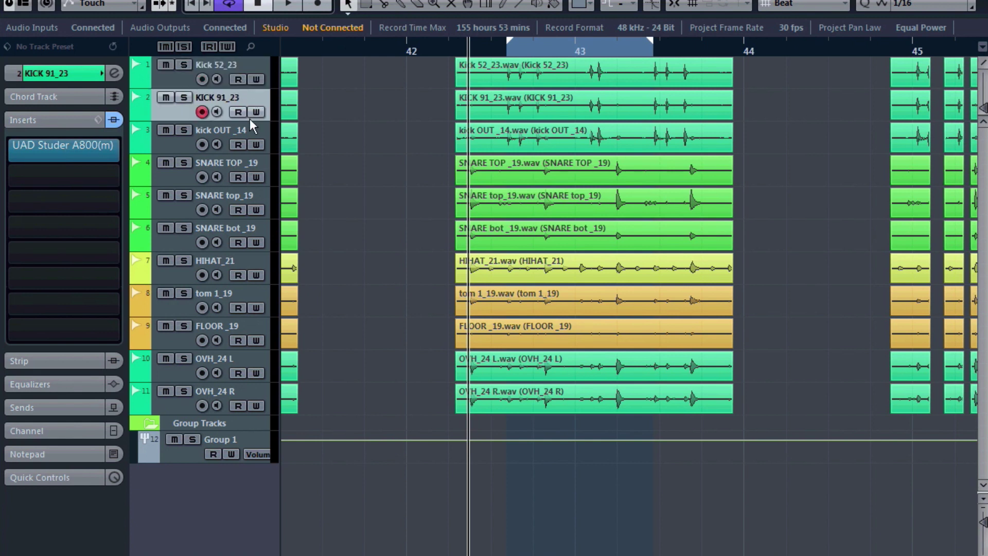
left_click(250, 359)
left_click(259, 388)
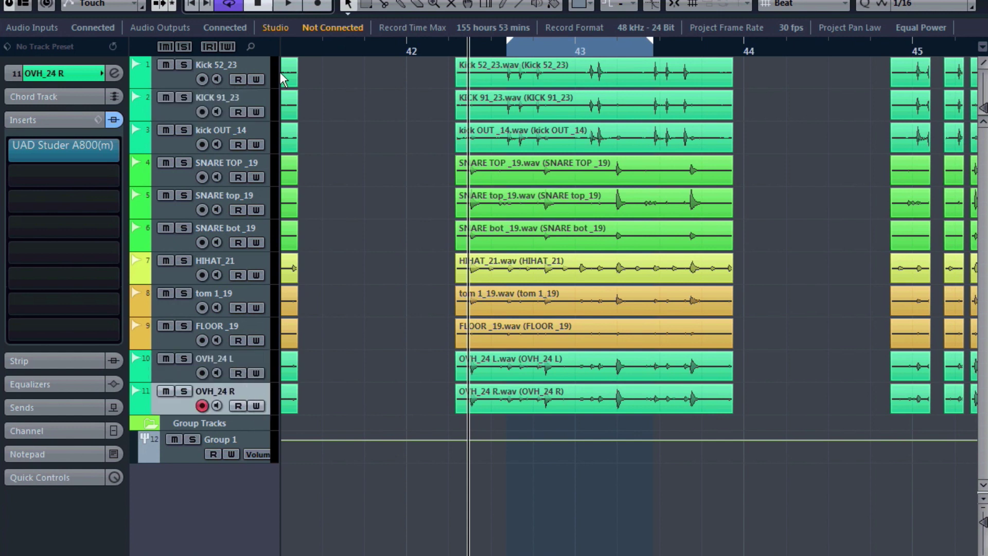
left_click(239, 437)
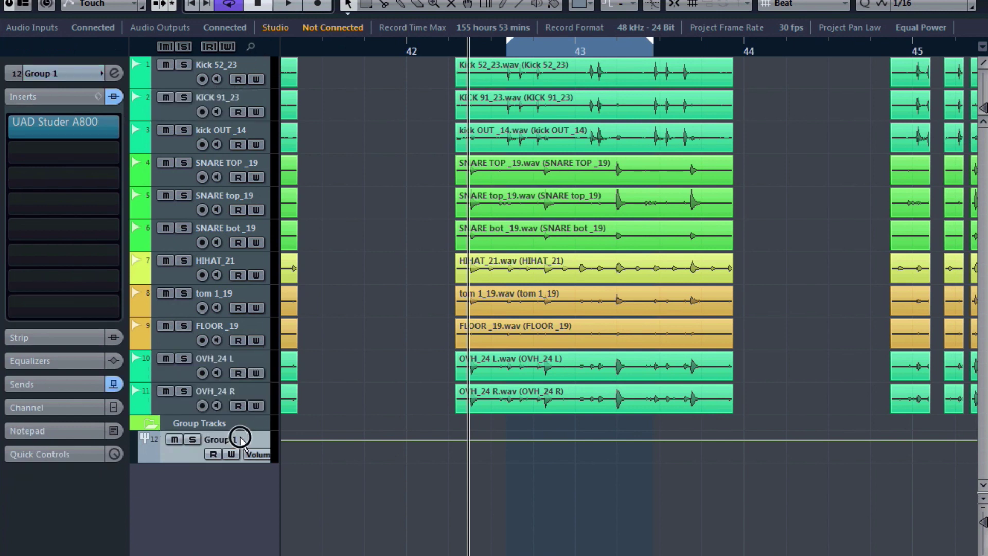
left_click(88, 125)
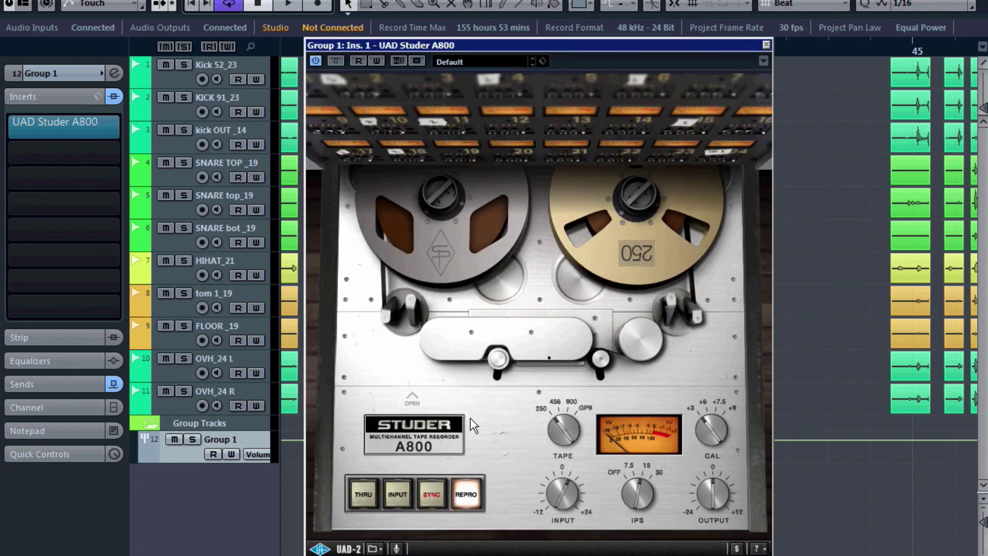
left_click(413, 396)
left_click(712, 343)
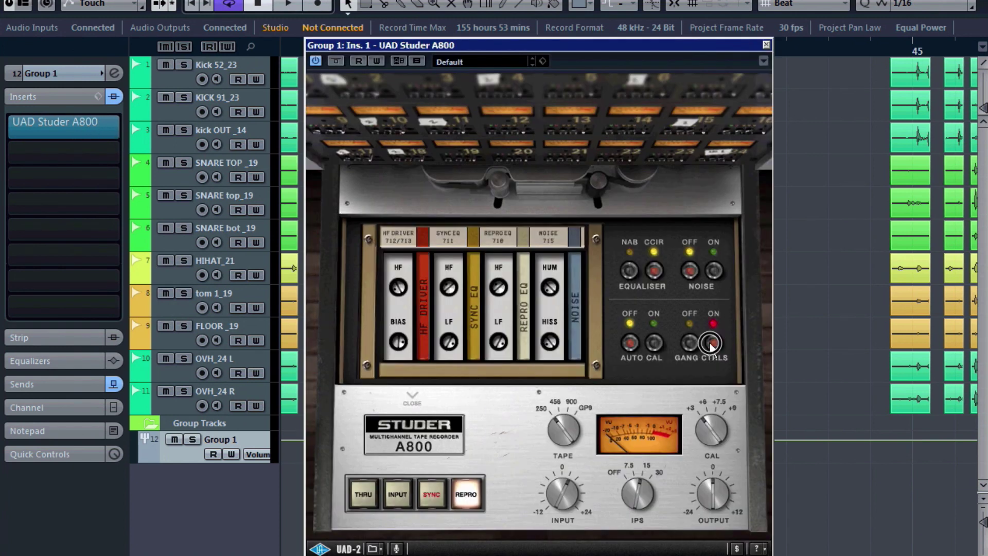
left_click(366, 495)
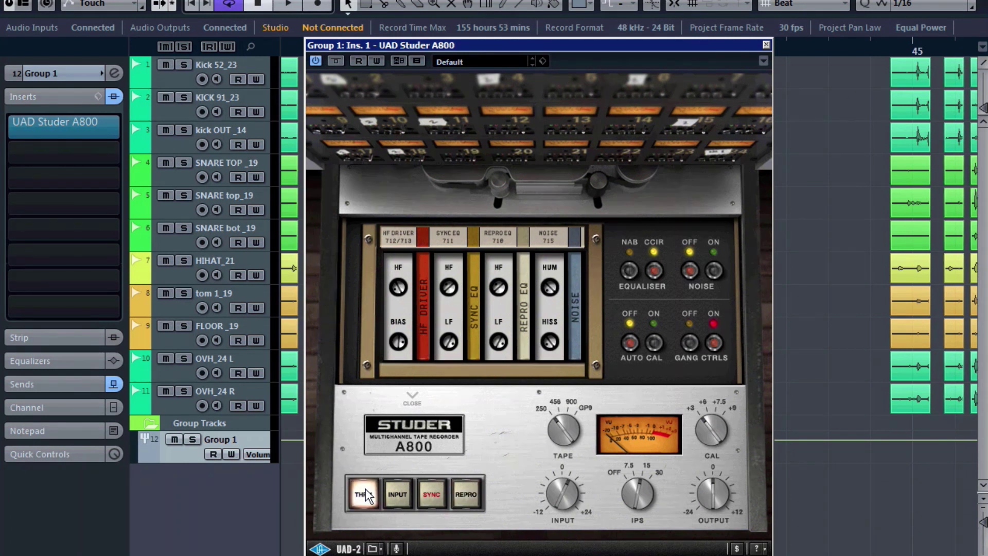
key("space")
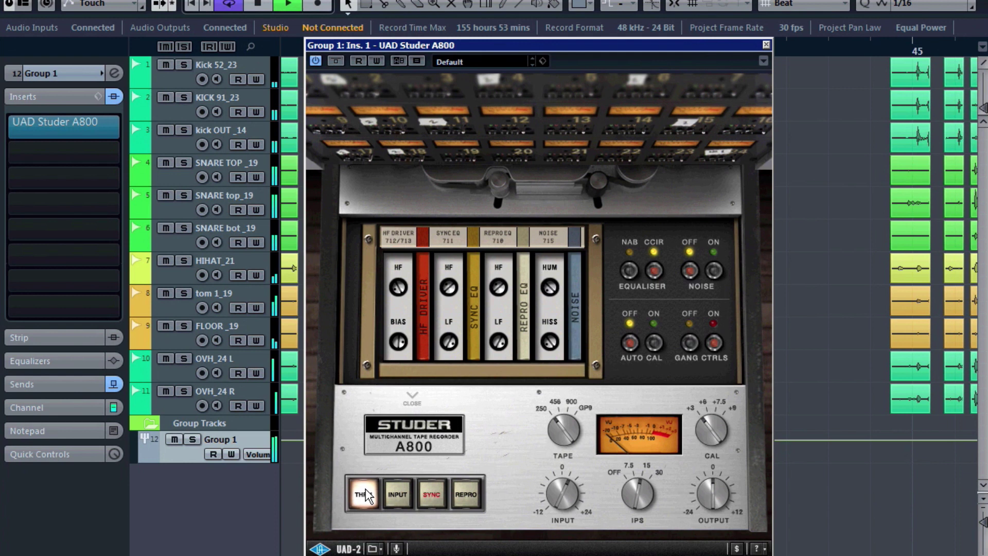
left_click(470, 495)
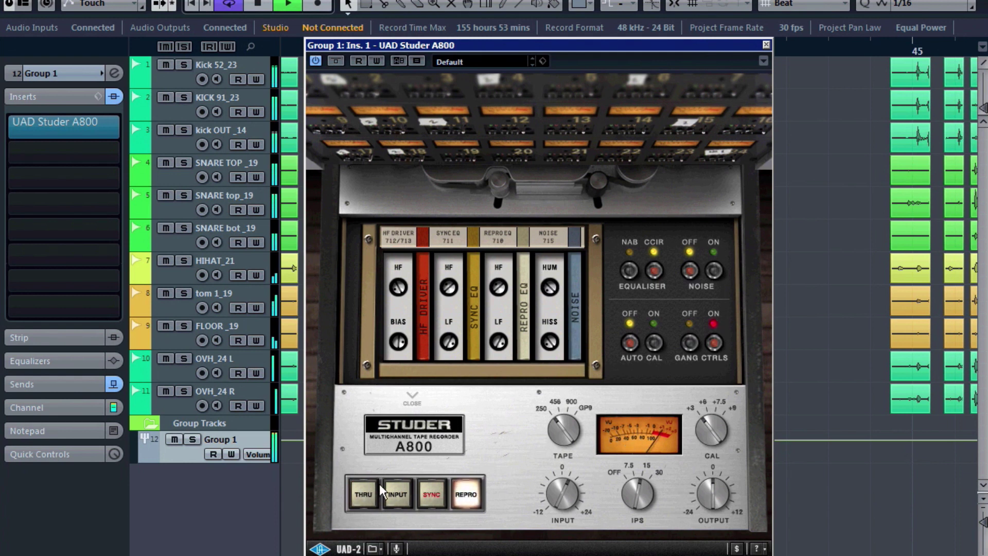
left_click(355, 496)
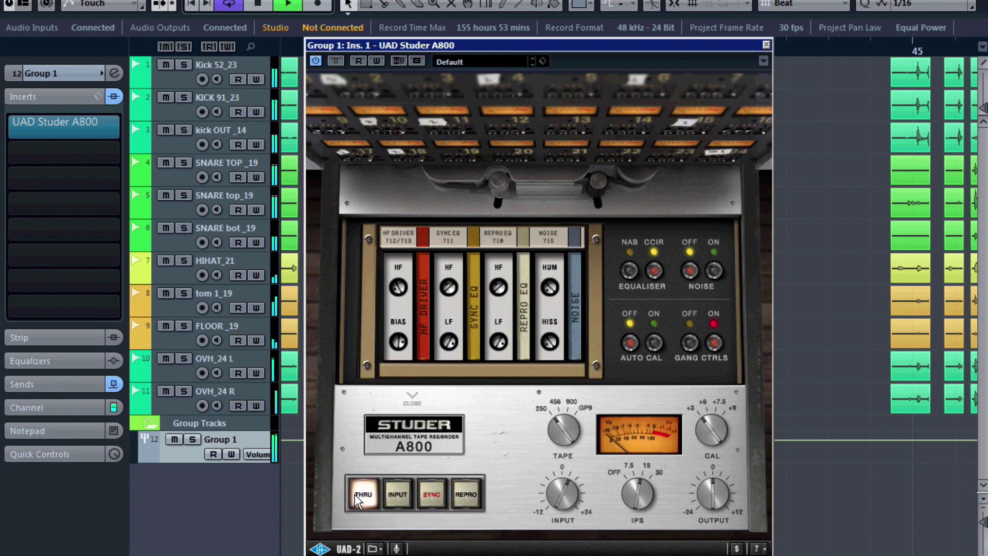
left_click(480, 493)
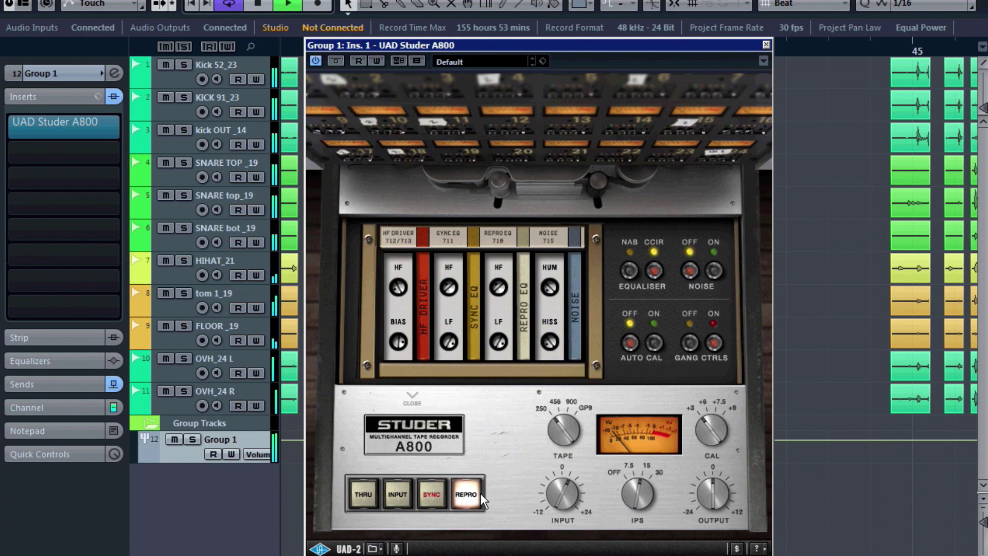
key("space")
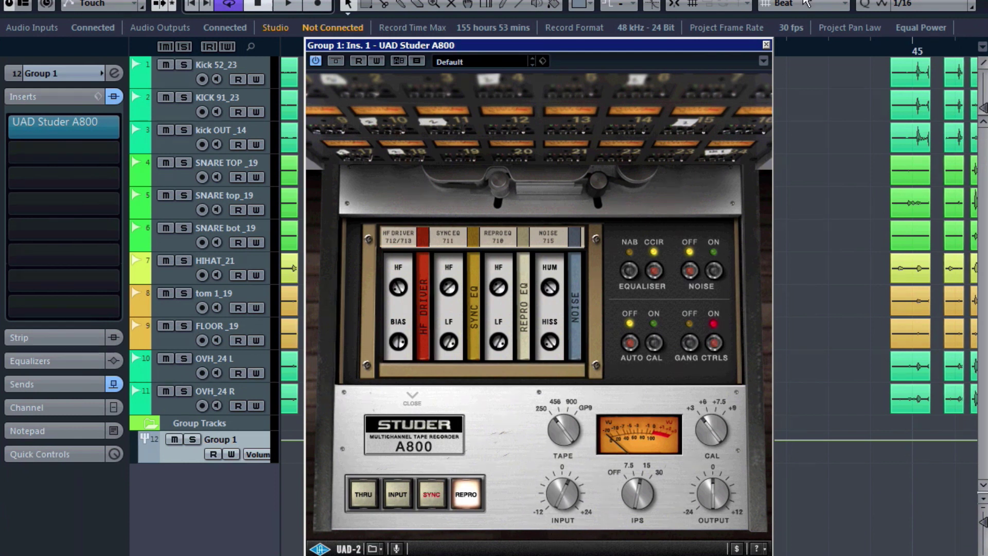
left_click(767, 45)
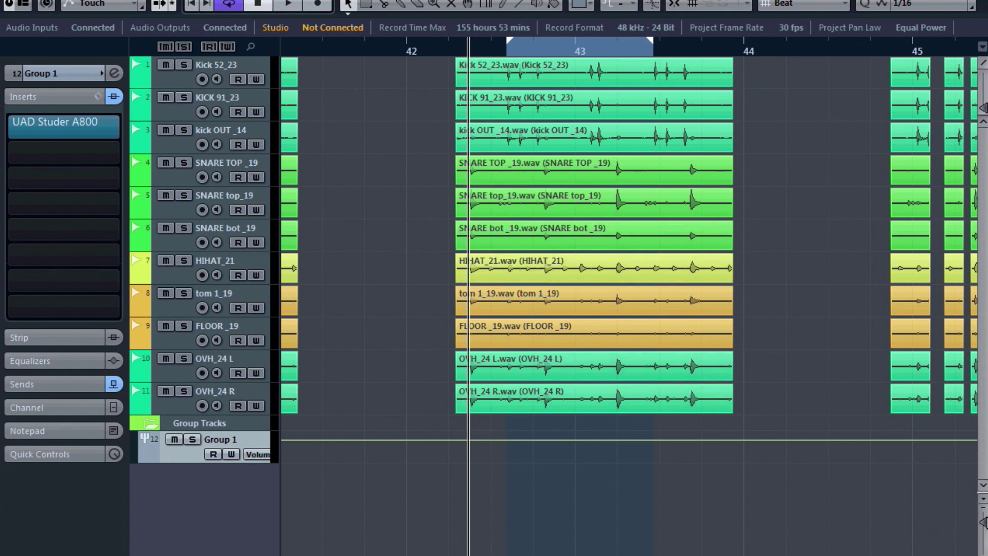
- Increase the track heights so the drum waveforms display larger
left_click(983, 518)
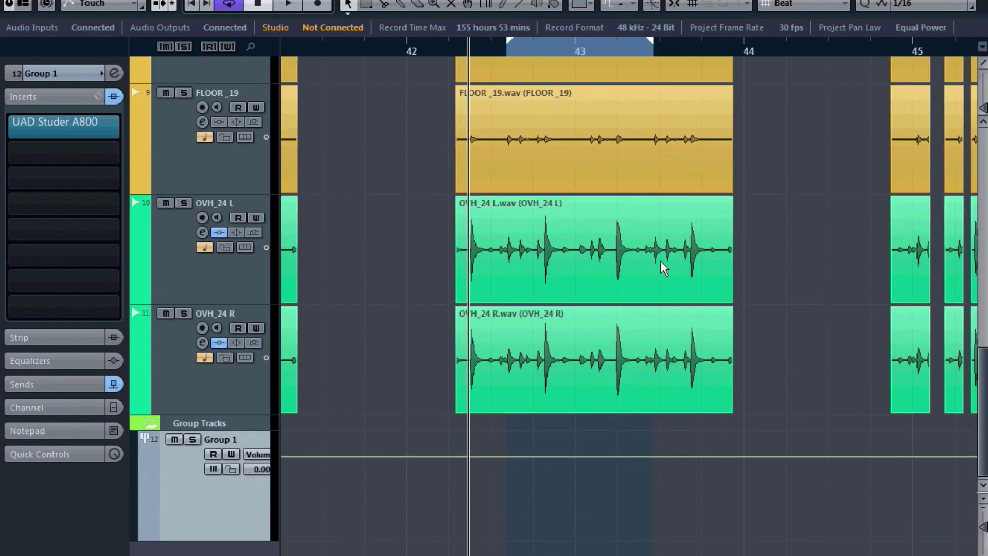
scroll(661, 261, "up", 5)
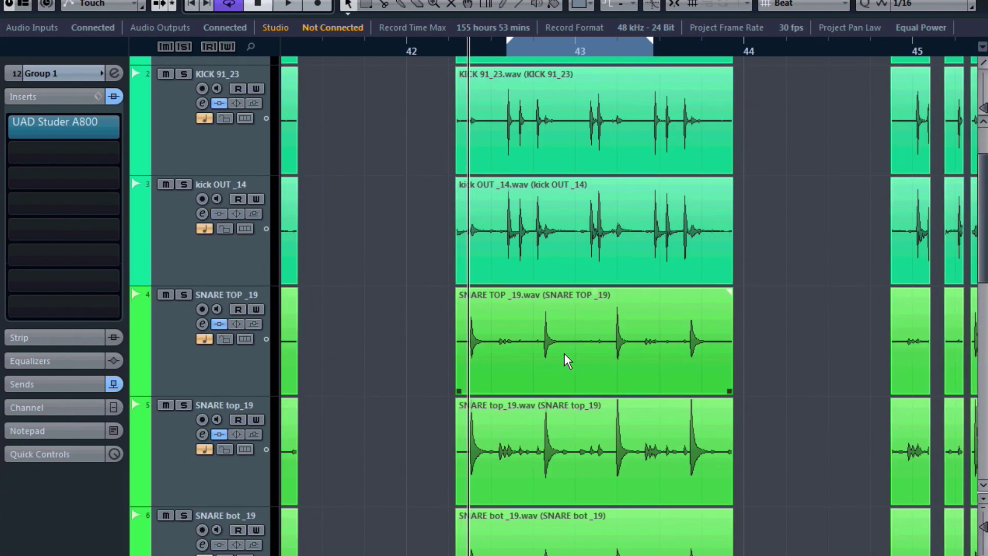
scroll(565, 354, "down", 2)
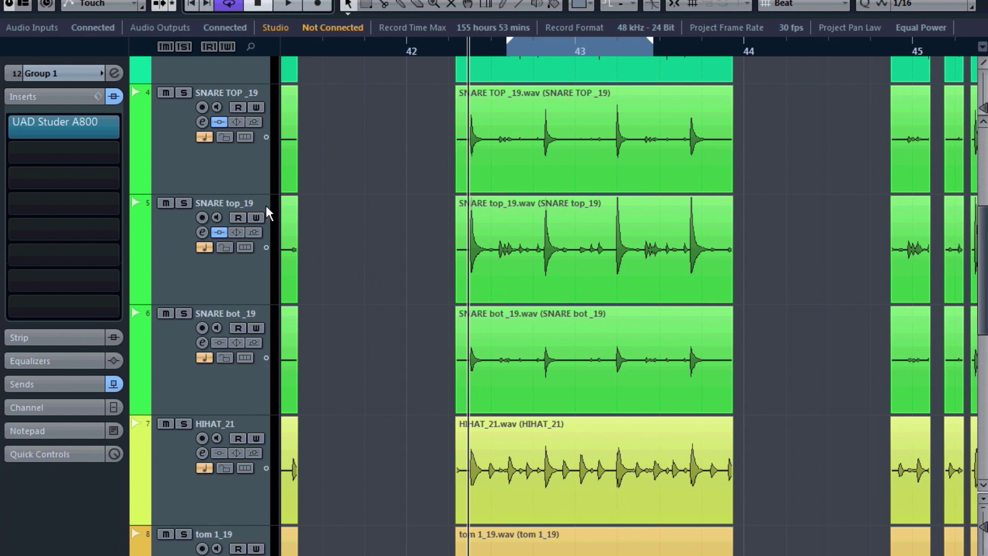
- Inspect SNARE TOP _19's routing and SNARE top_19, then reselect the Group 1 drum bus
left_click(211, 174)
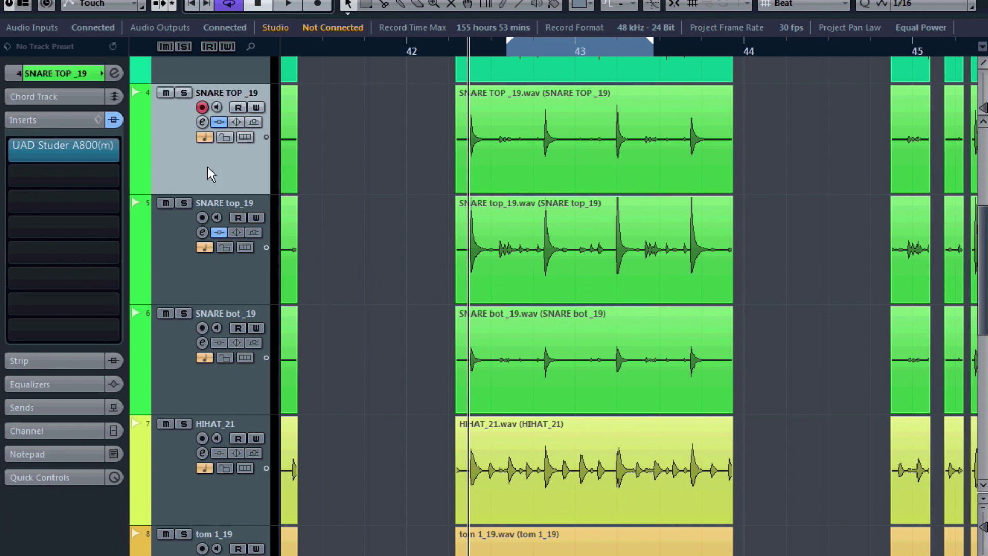
left_click(69, 72)
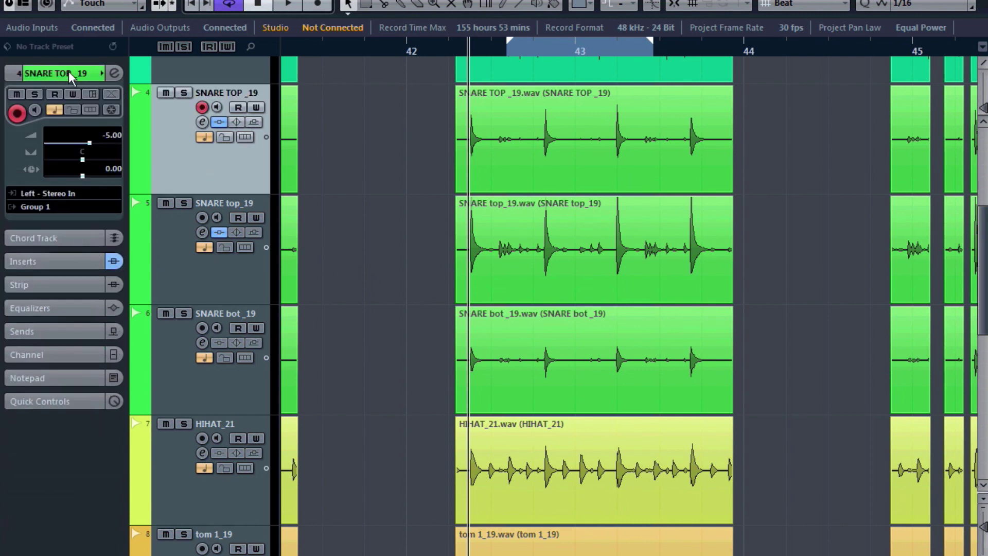
left_click(180, 257)
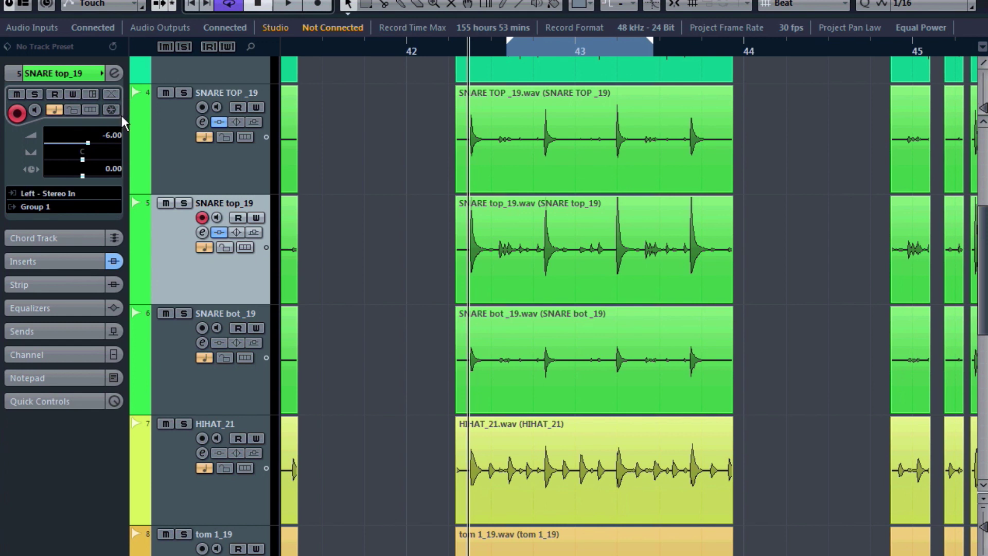
scroll(167, 432, "down", 5)
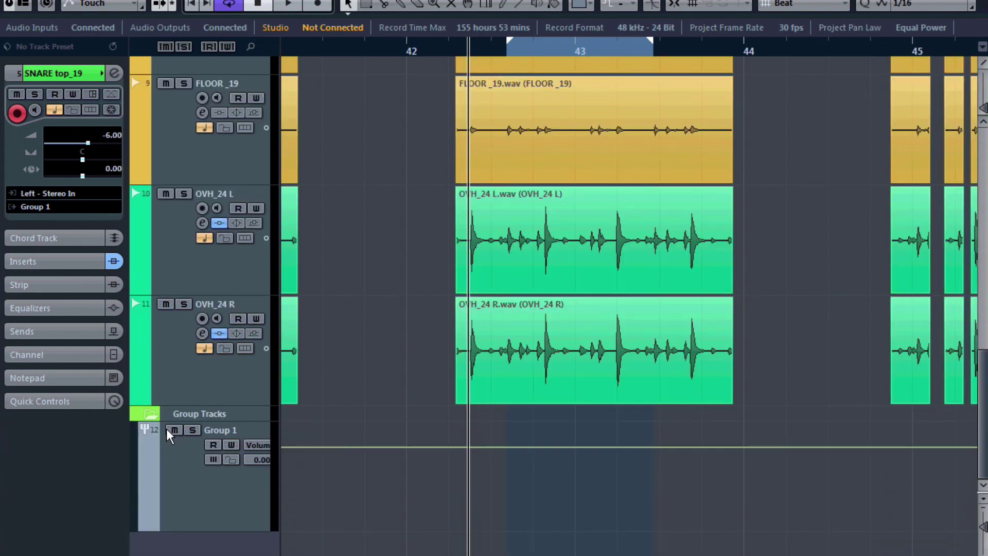
left_click(180, 482)
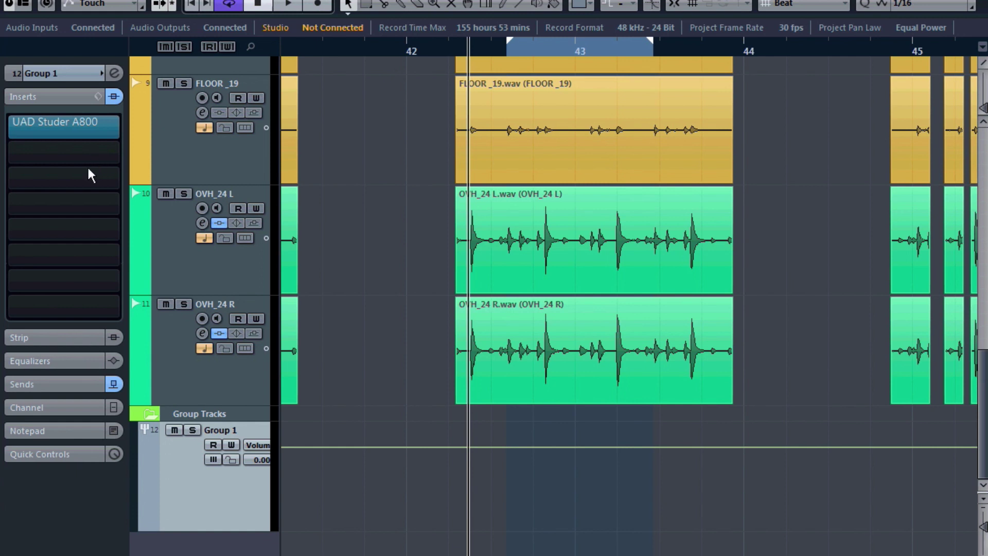
- Open Group 1's Studer A800, compare Thru and Repro while playing, leave Thru on and show the reels
left_click(70, 121)
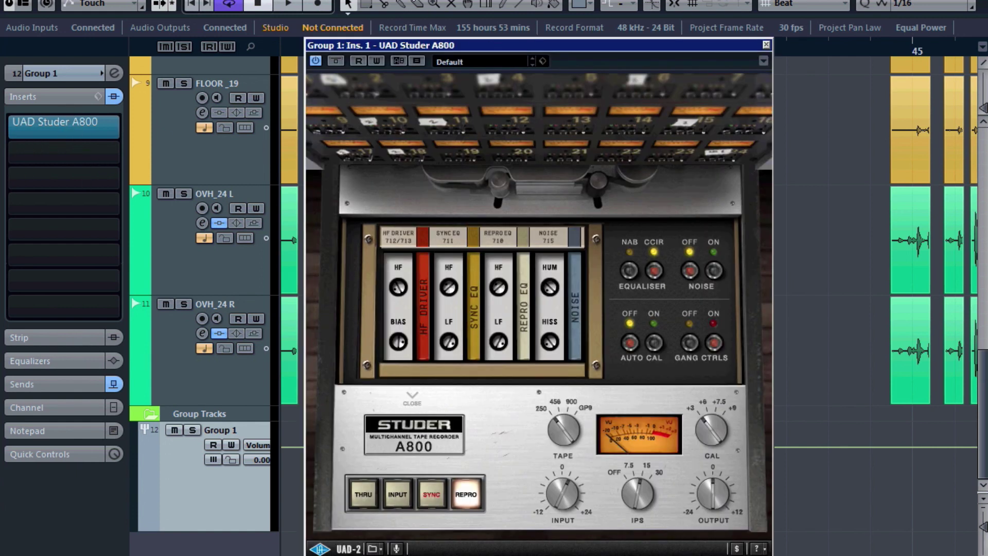
left_click(364, 493)
key("space")
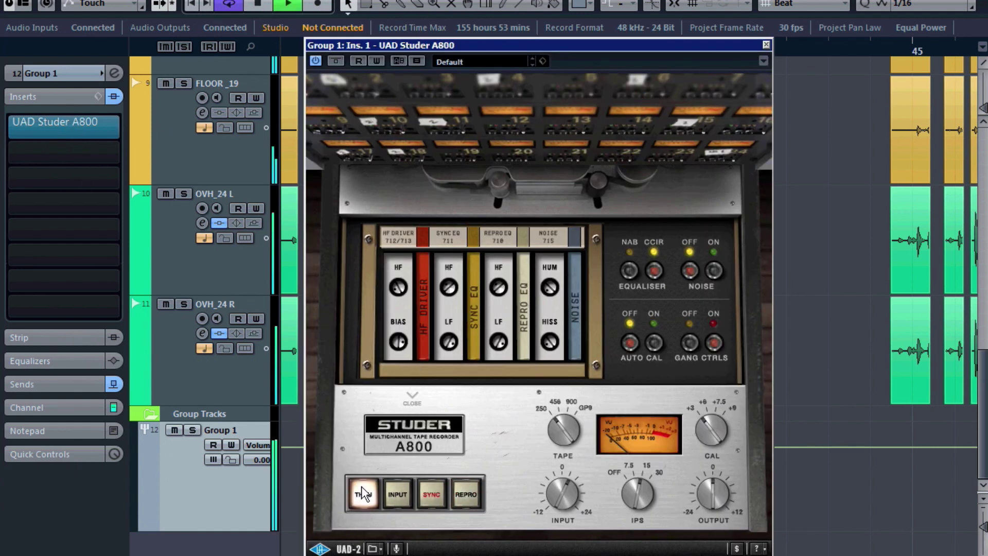
left_click(467, 495)
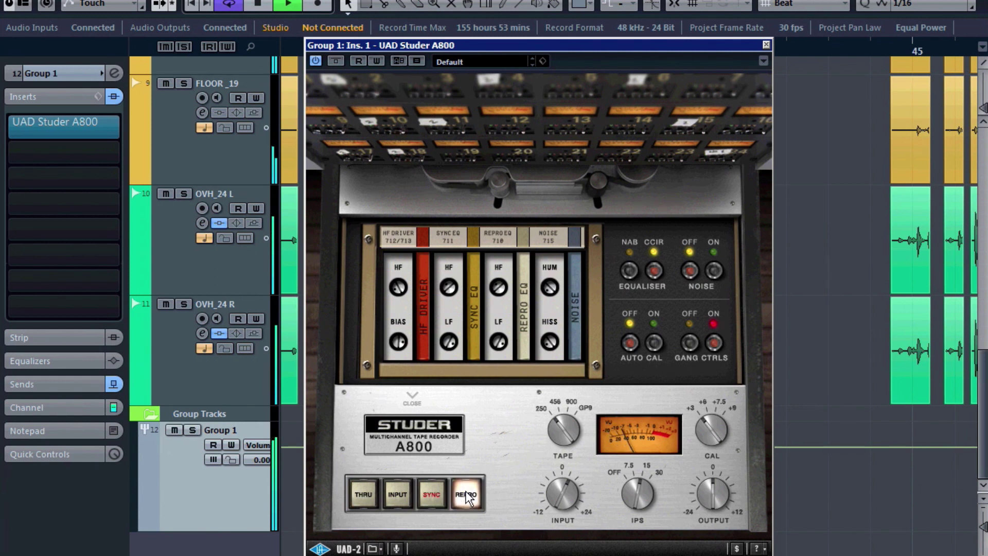
key("space")
left_click(364, 495)
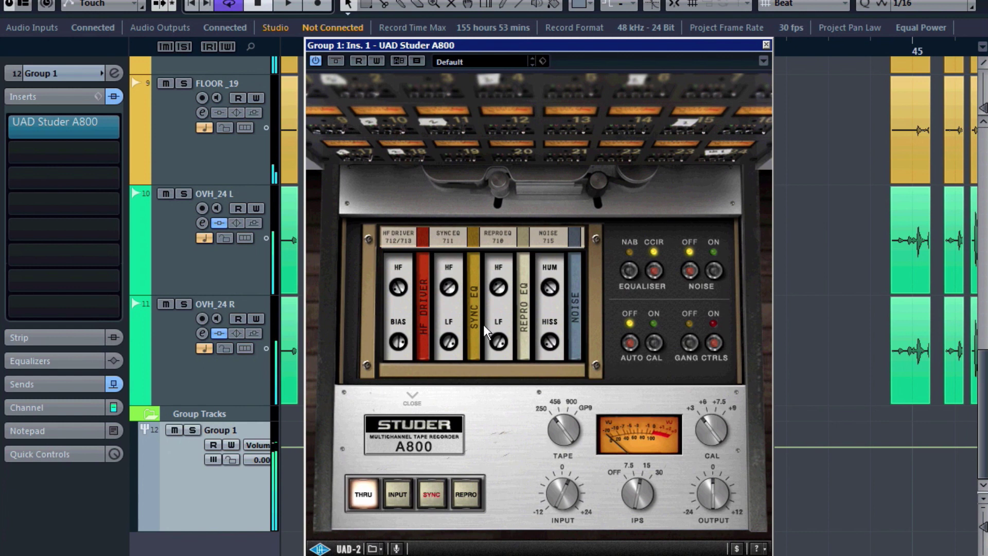
left_click(412, 397)
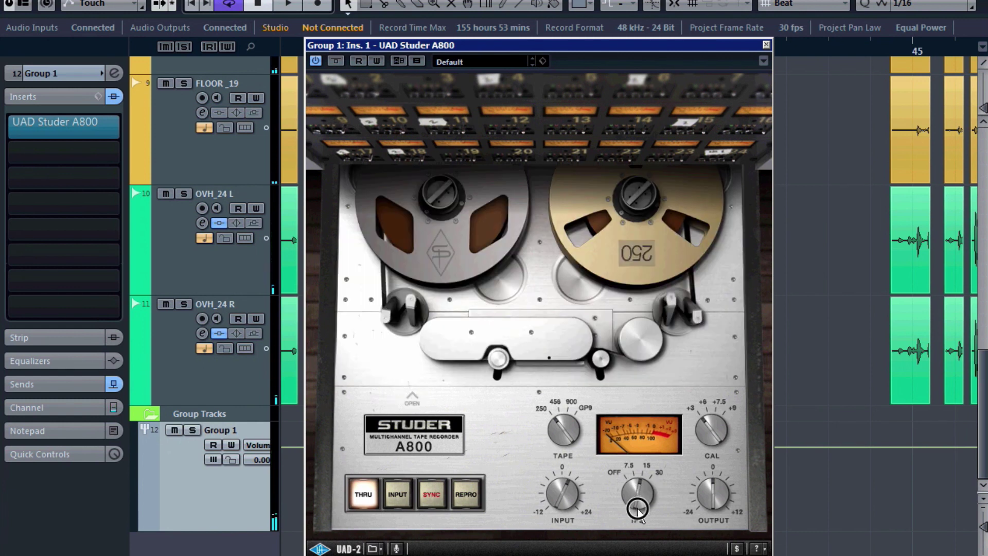
- Set the tape speed to 7.5 ips and play the drums through the reproduce path
left_click_drag(637, 509, 640, 536)
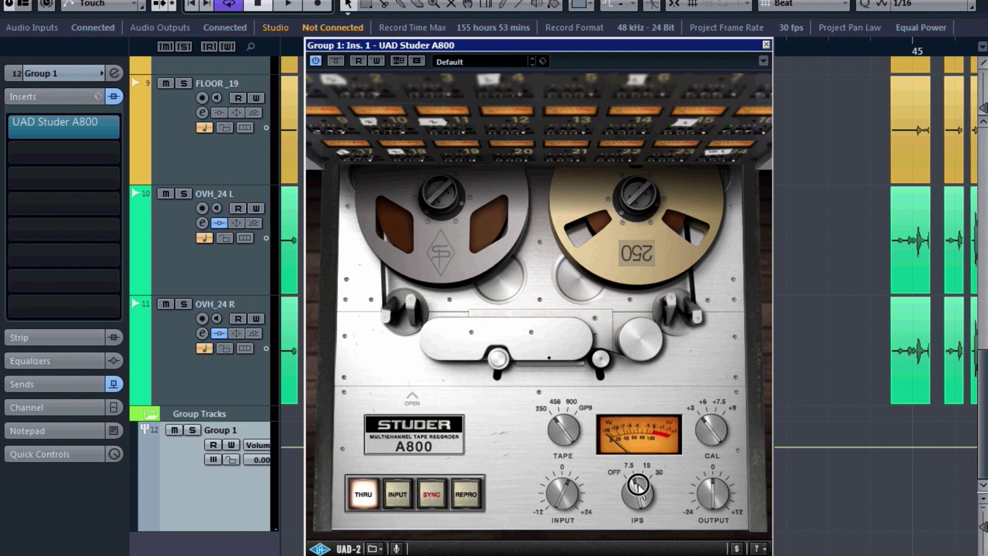
key("space")
left_click_drag(638, 492, 634, 502)
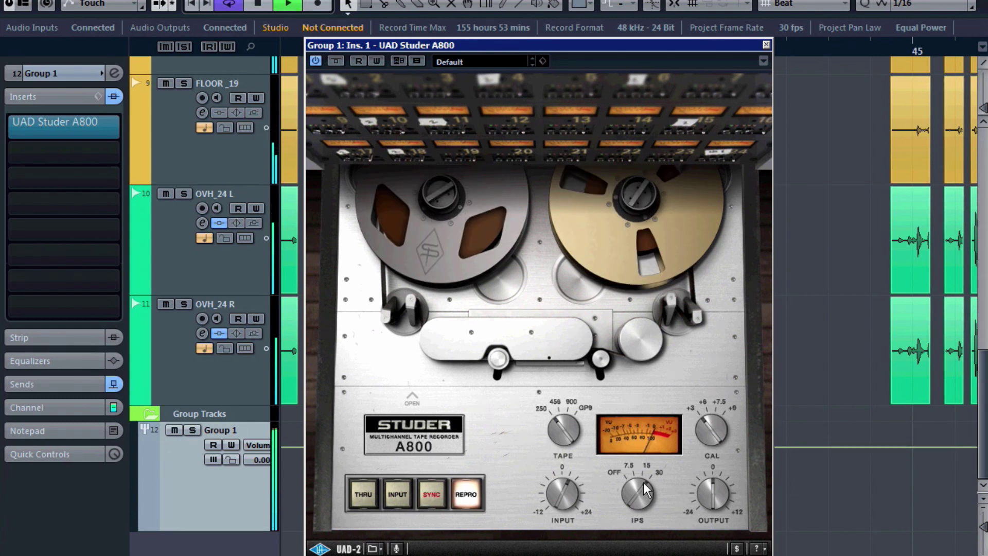
key("space")
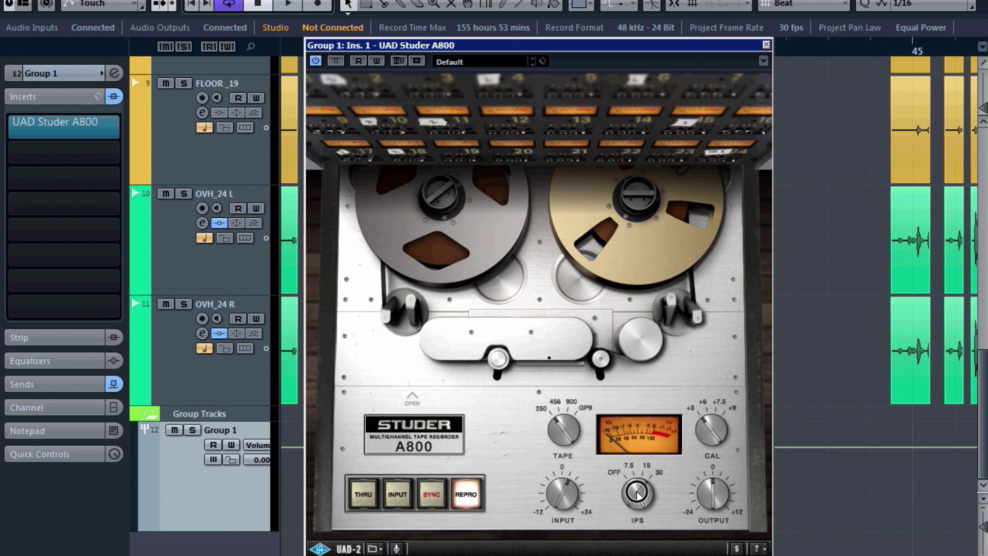
- Nudge the tape speed, return it to 7.5 ips, and play back to listen
left_click(637, 505)
left_click_drag(637, 503, 634, 520)
left_click(636, 520)
left_click_drag(637, 522, 634, 533)
key("space")
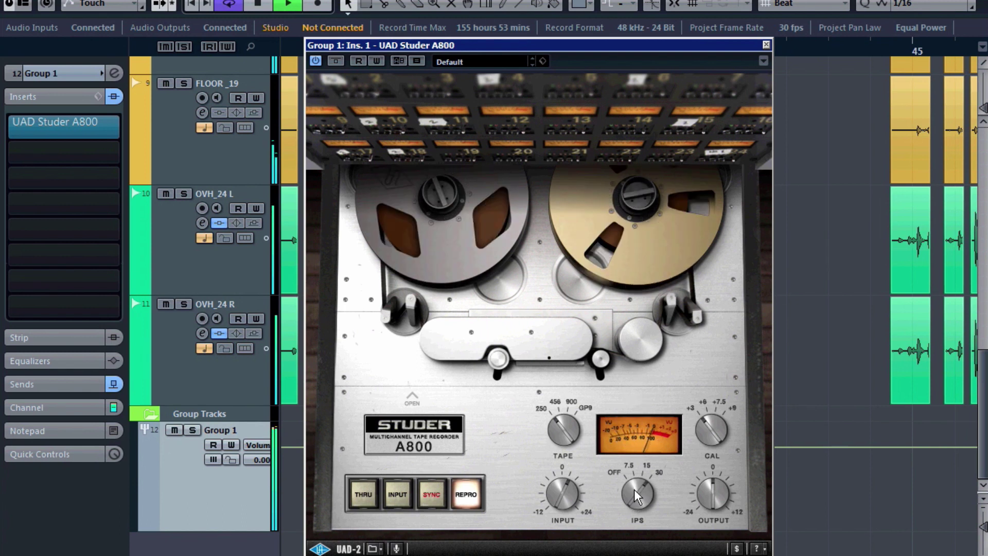
key("space")
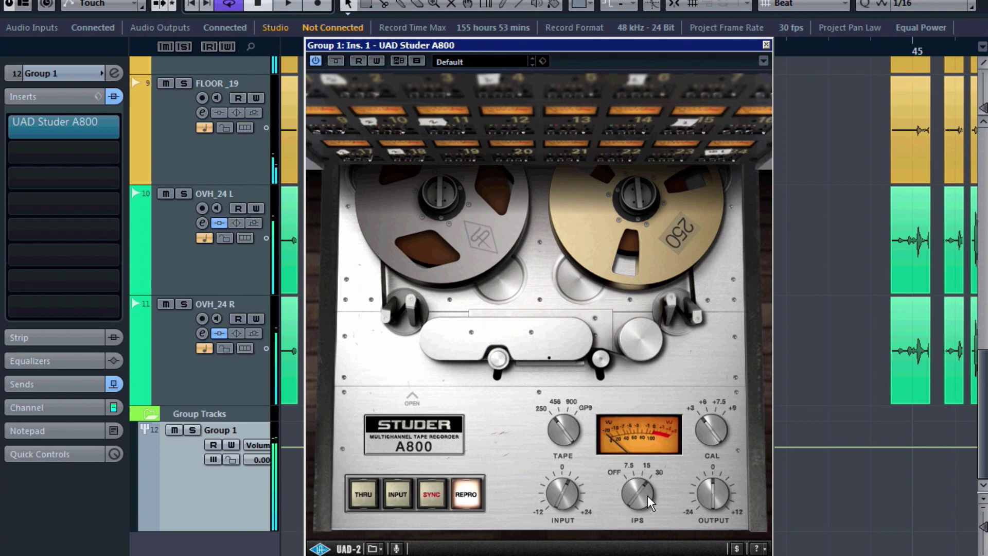
- Reveal the calibration panel, set 15 ips, raise CAL toward +7.5 and nudge the HF driver bias
left_click(420, 398)
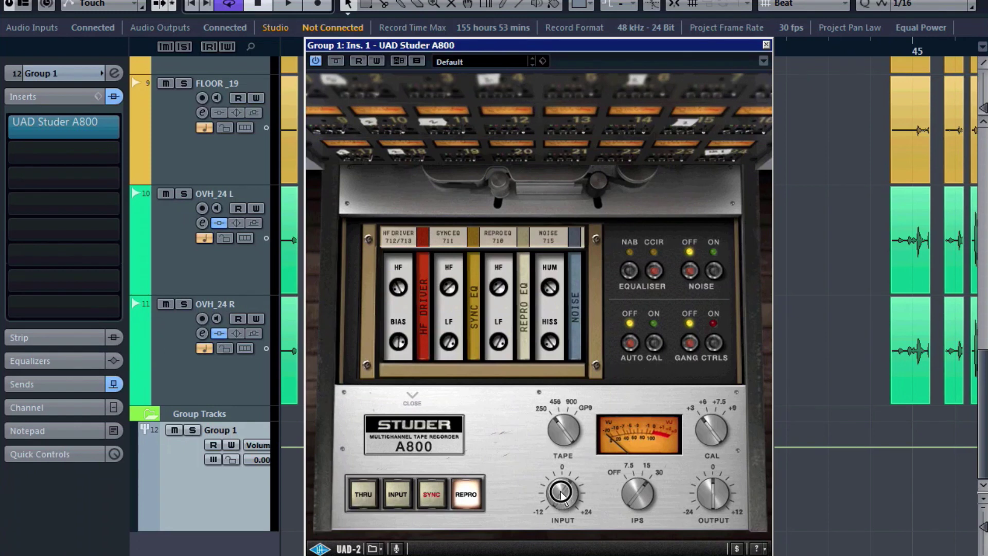
left_click(650, 465)
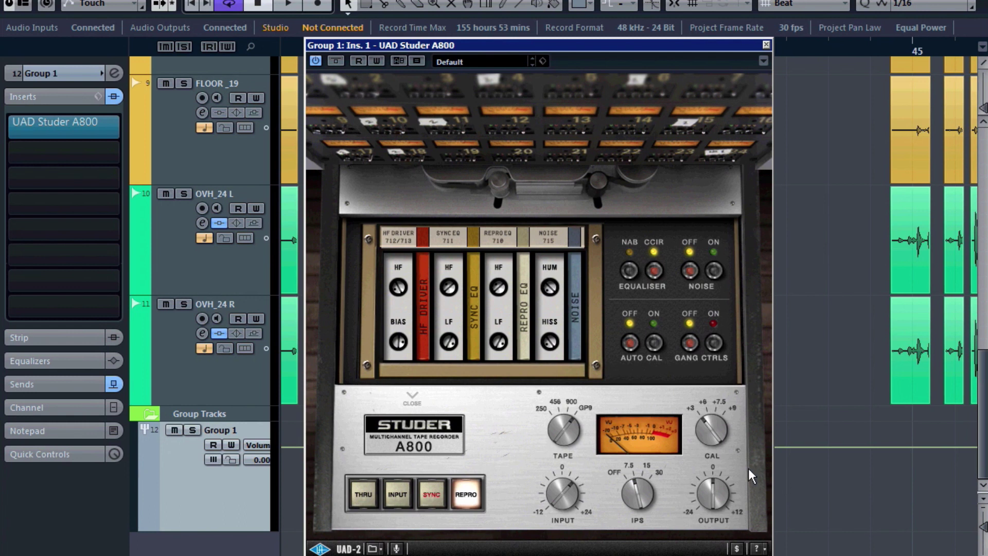
left_click_drag(718, 434, 713, 419)
key("space")
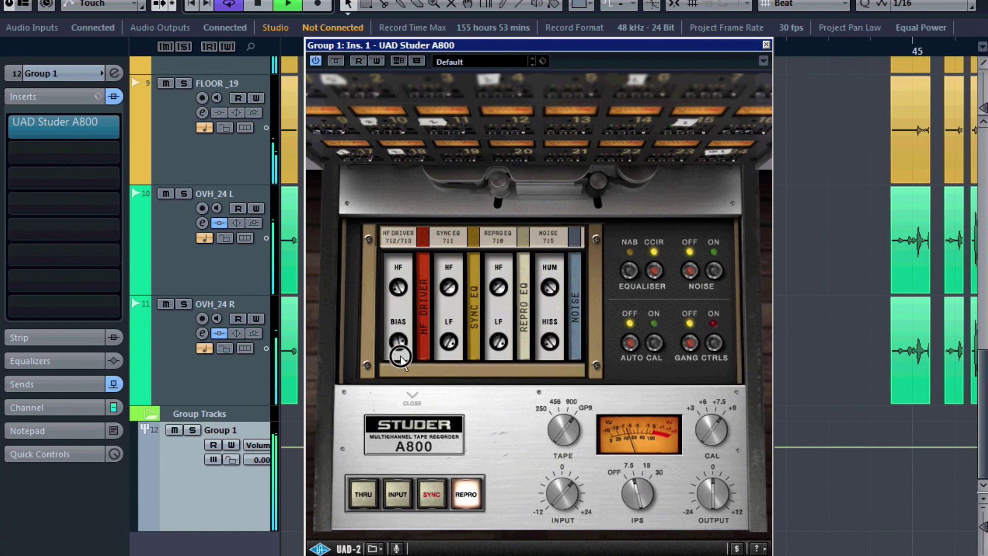
left_click_drag(400, 356, 400, 368)
key("space")
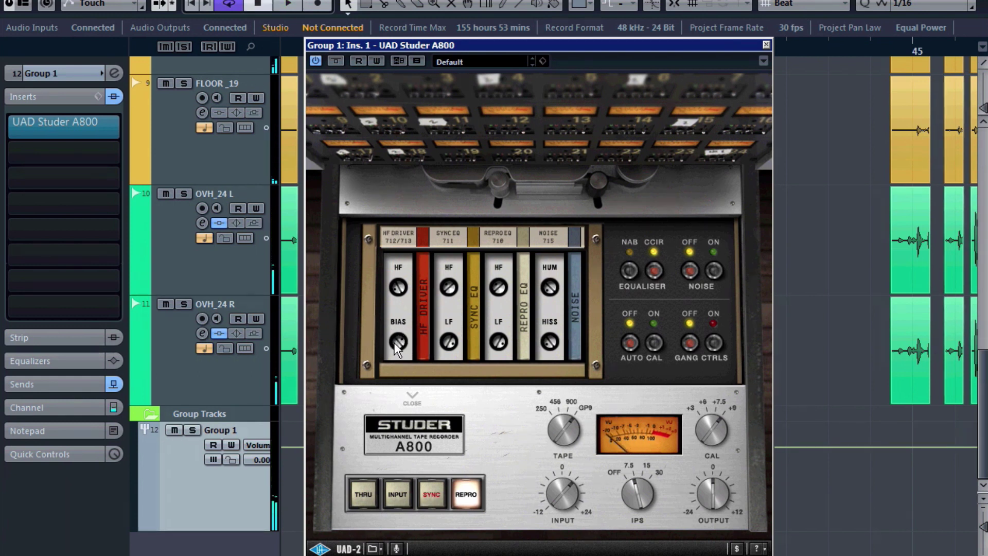
- Turn on GANG CTRLS and lower the HF driver bias while listening to playback
key("space")
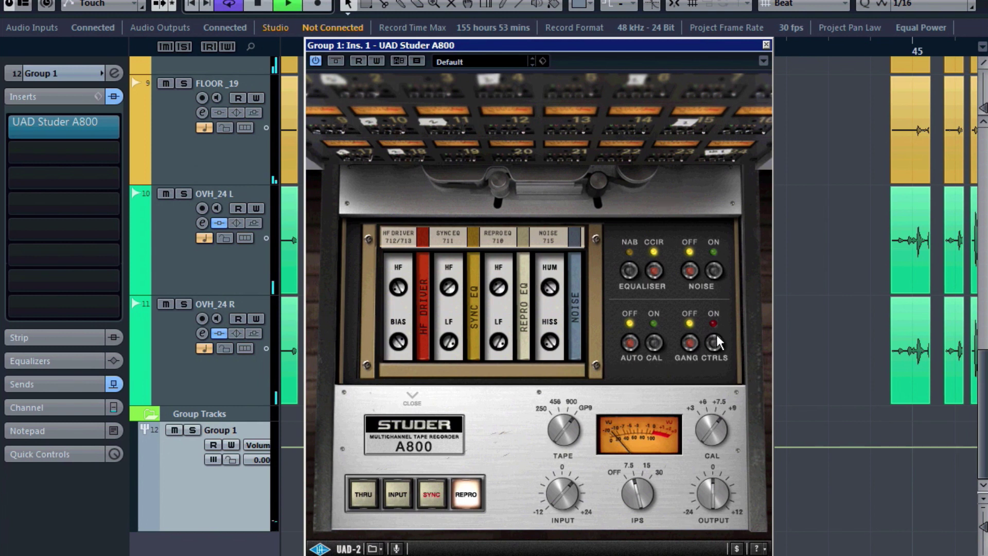
left_click(718, 338)
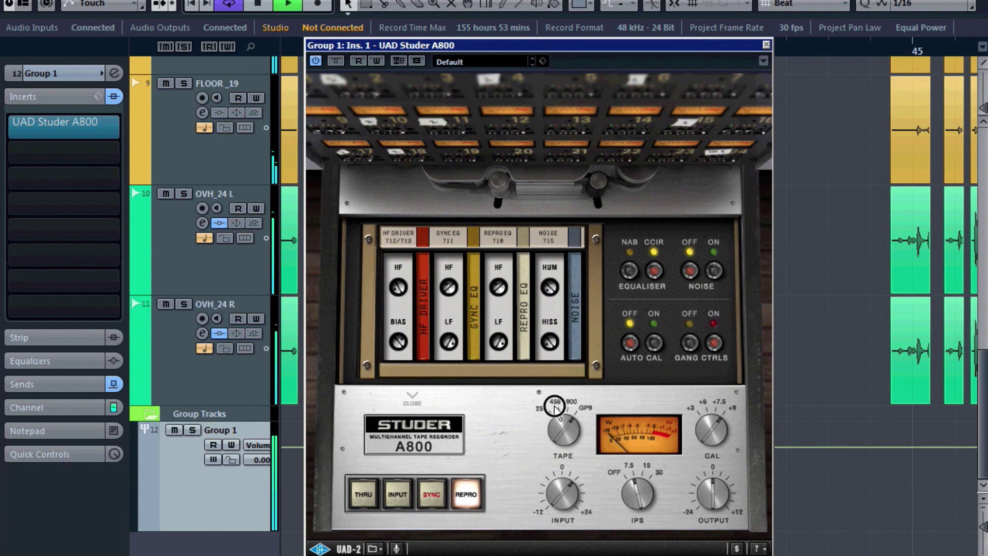
left_click(559, 405)
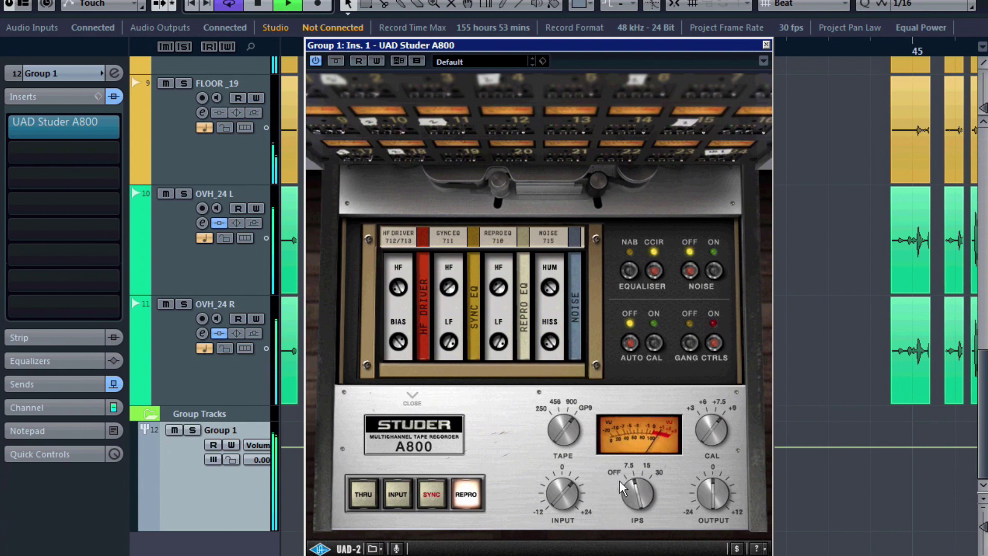
left_click(397, 353)
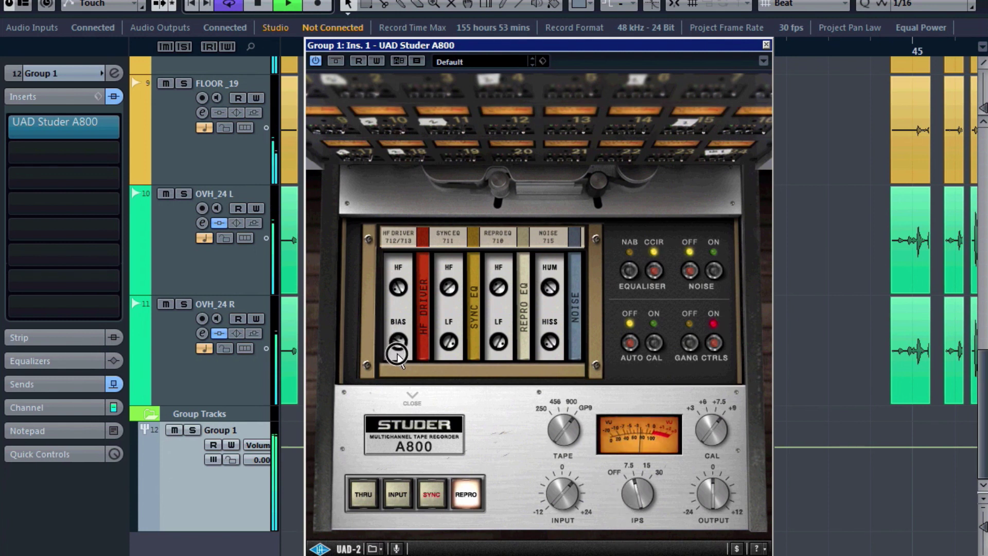
left_click_drag(396, 353, 398, 299)
key("space")
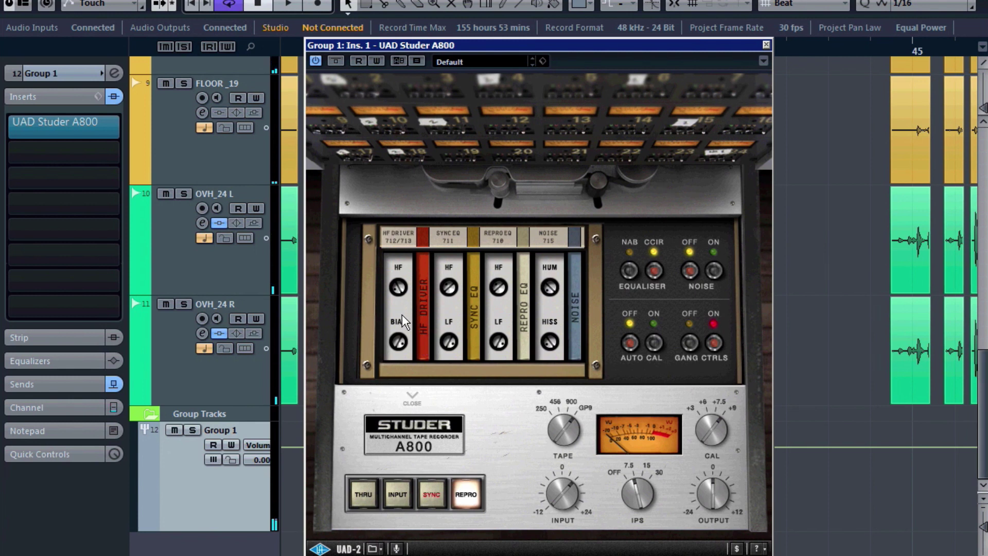
key("space")
key("space")
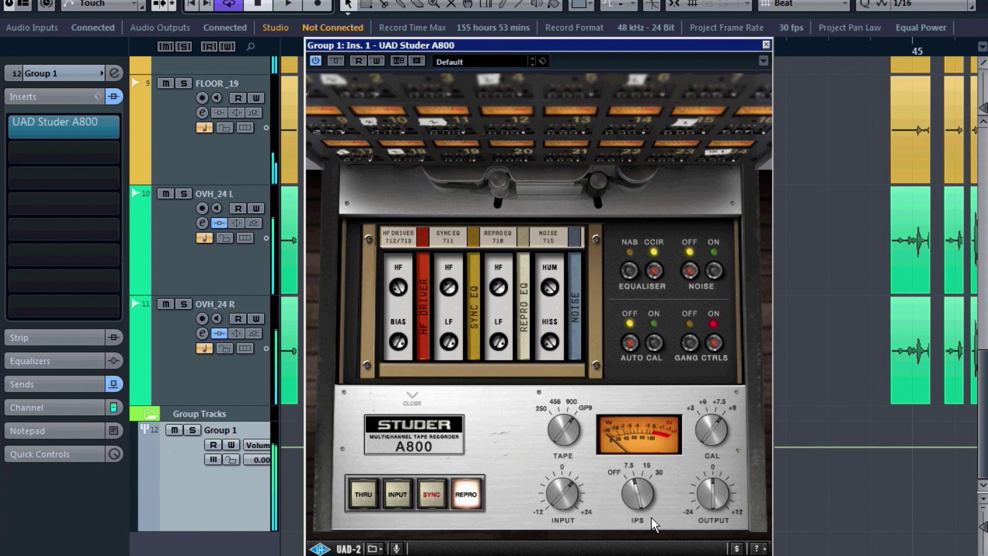
- Set 30 ips, fine-tune and lower the HF driver bias, then compare Thru against Repro
left_click(638, 499)
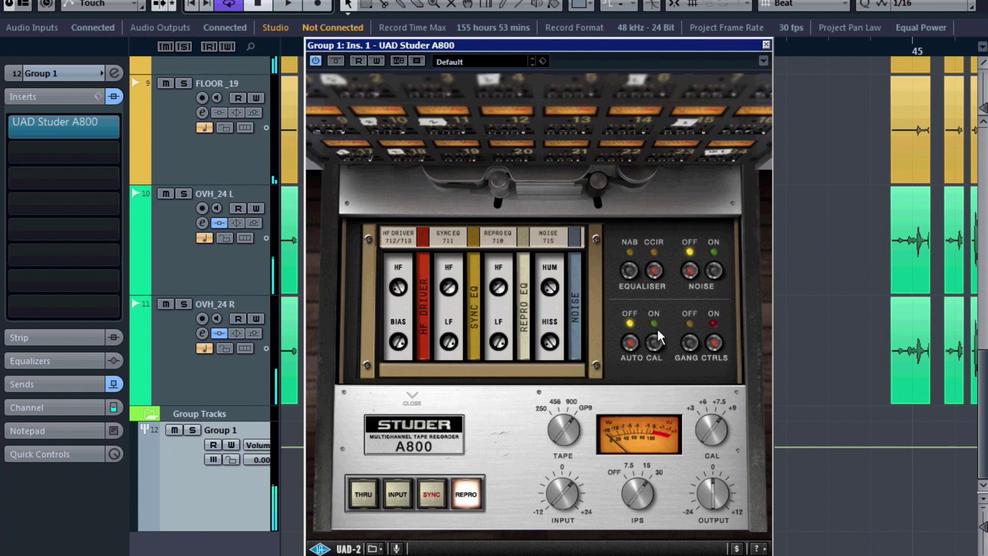
key("space")
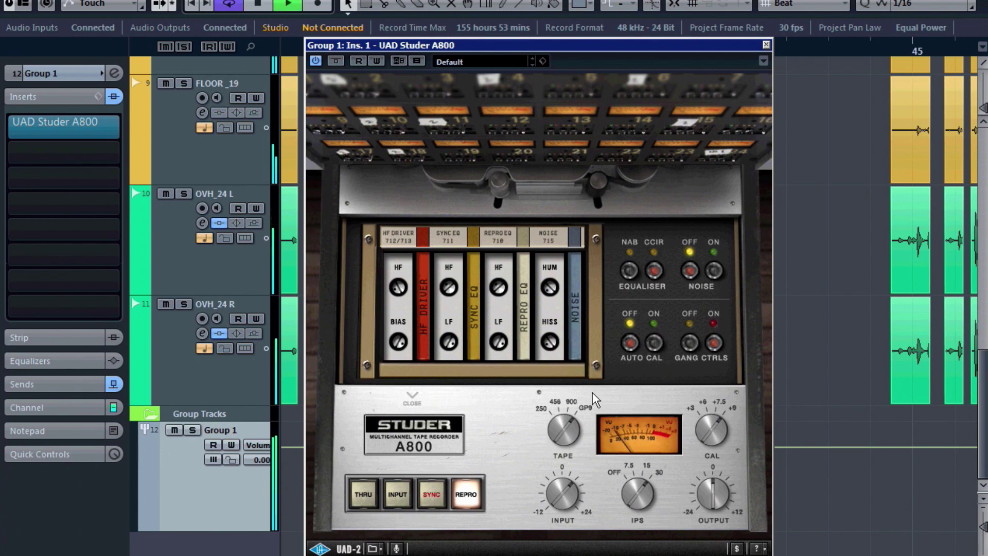
left_click_drag(400, 339, 406, 416)
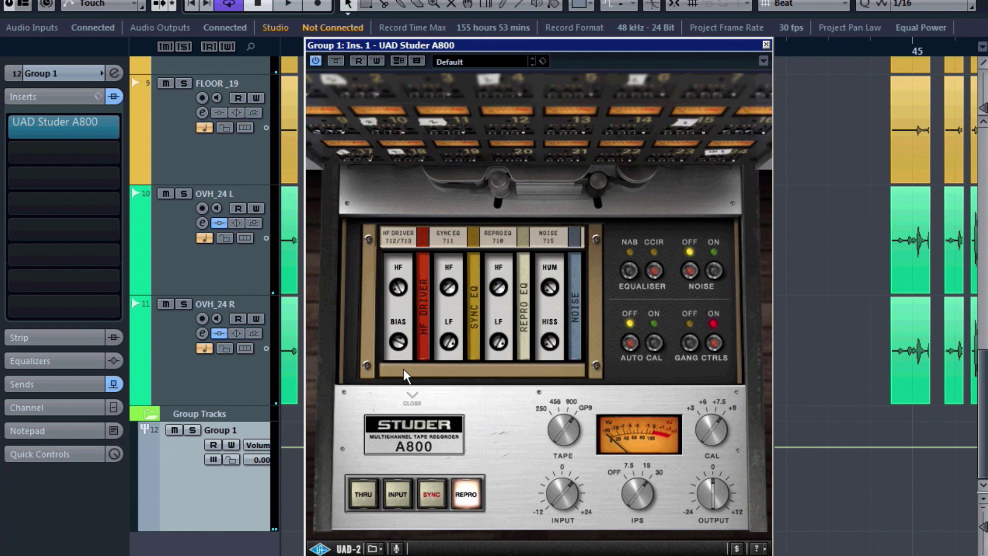
key("space")
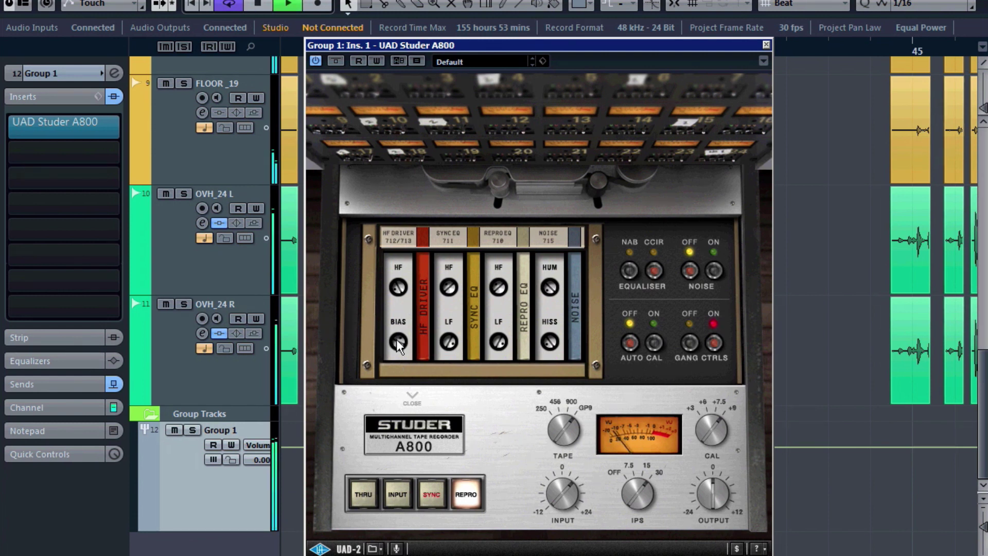
left_click_drag(397, 345, 395, 283)
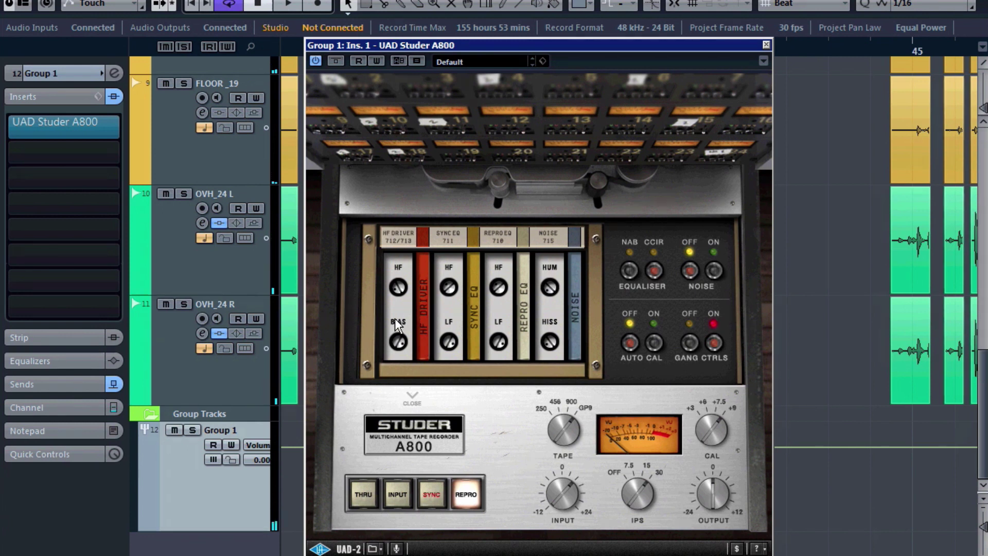
key("space")
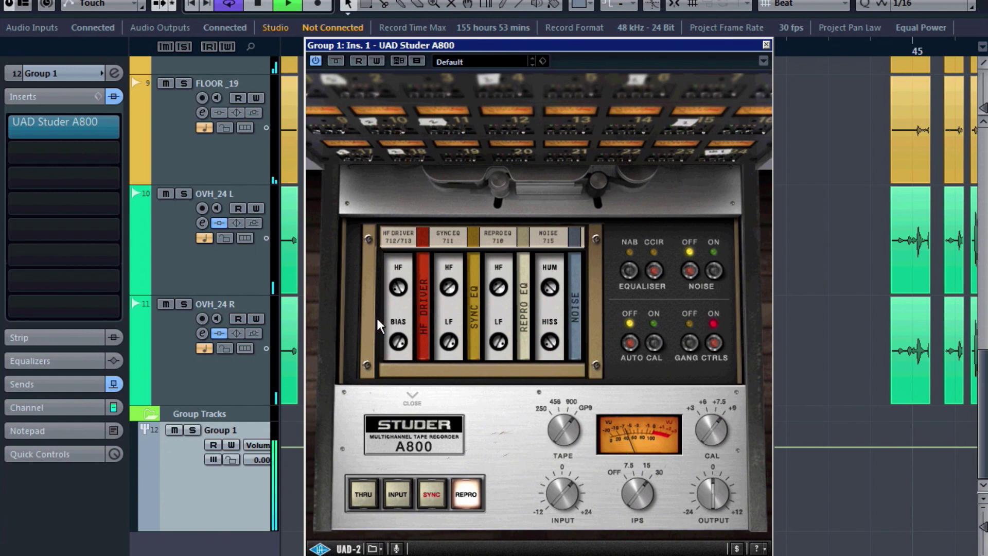
left_click(363, 495)
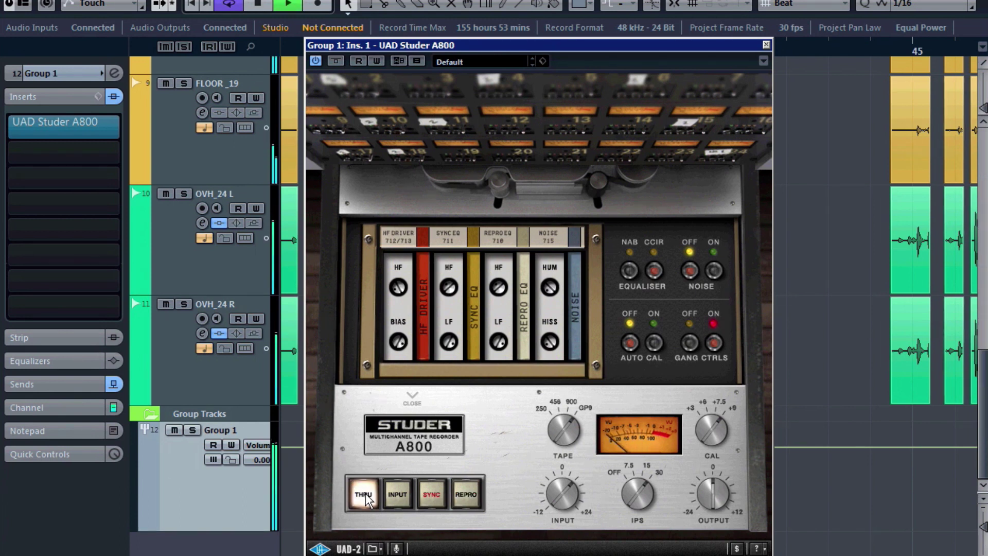
left_click(478, 493)
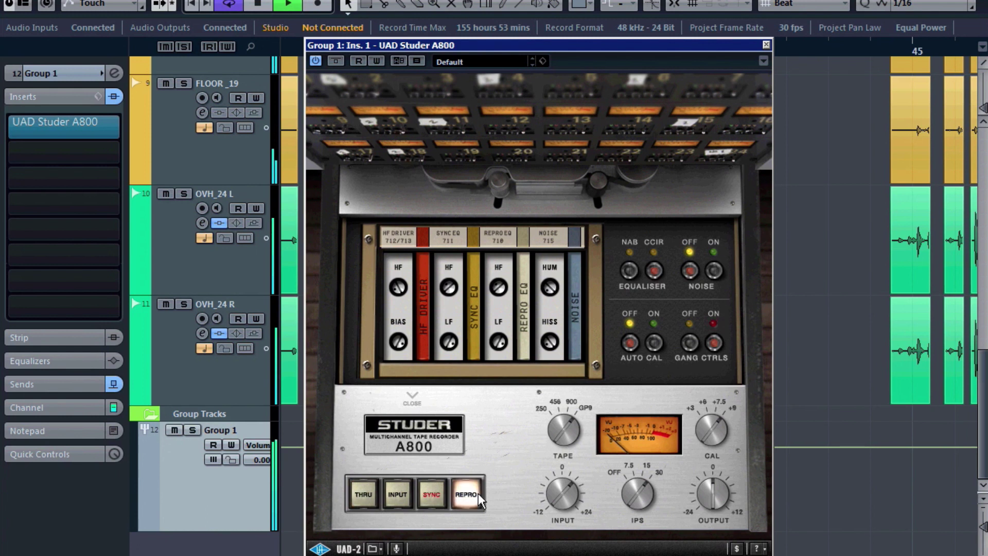
left_click(563, 432)
- Stop playback, hide the calibration panel, and try tape formula 456 and another formula
key("space")
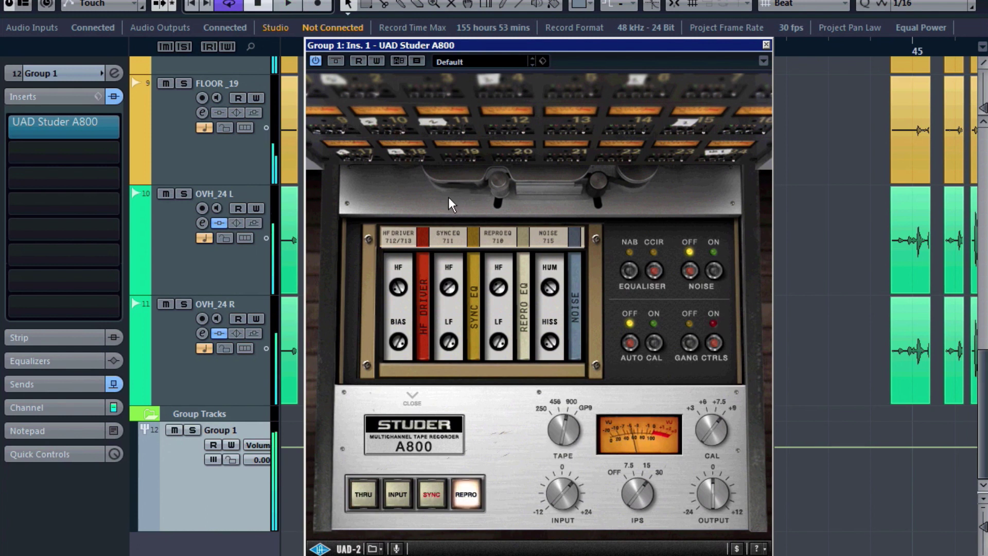
left_click(409, 396)
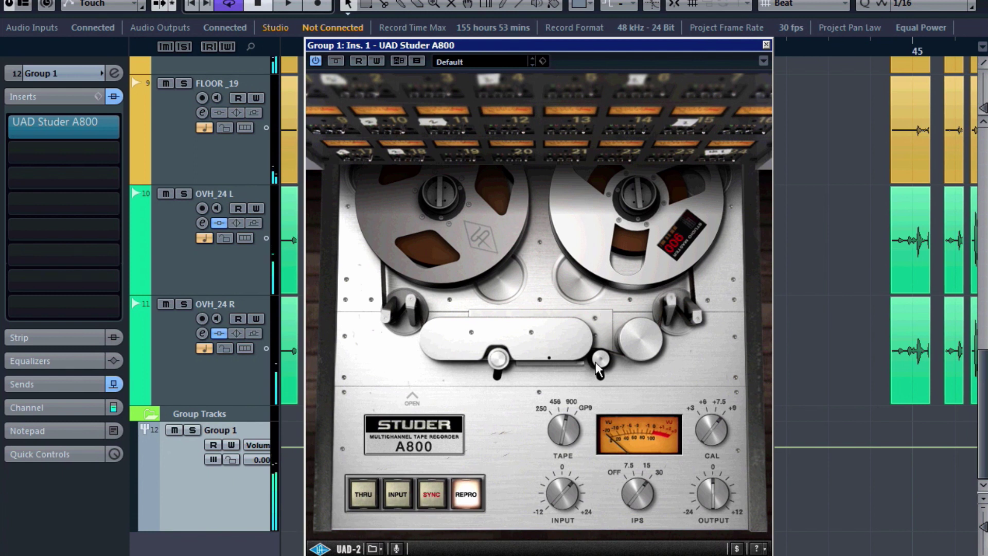
left_click_drag(564, 440, 555, 397)
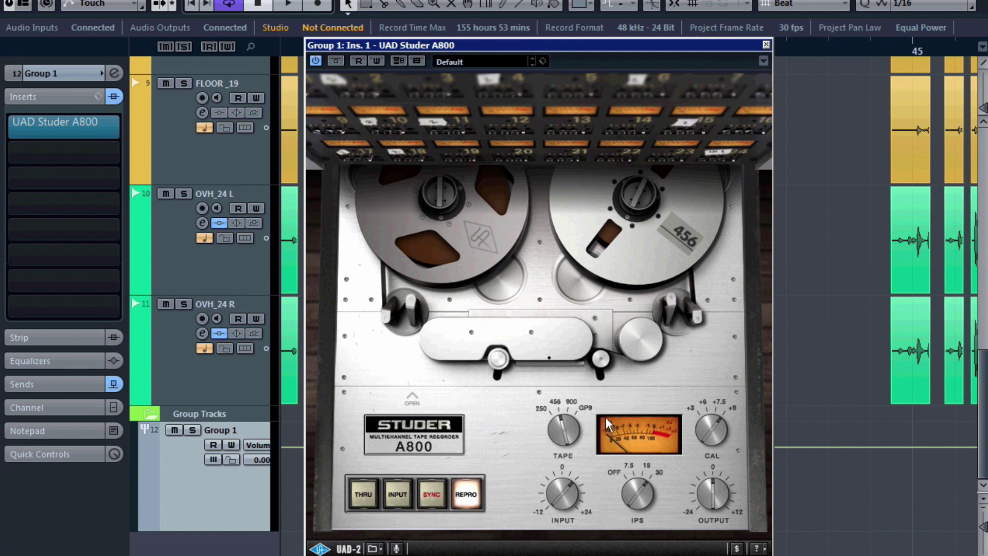
left_click_drag(563, 427, 562, 384)
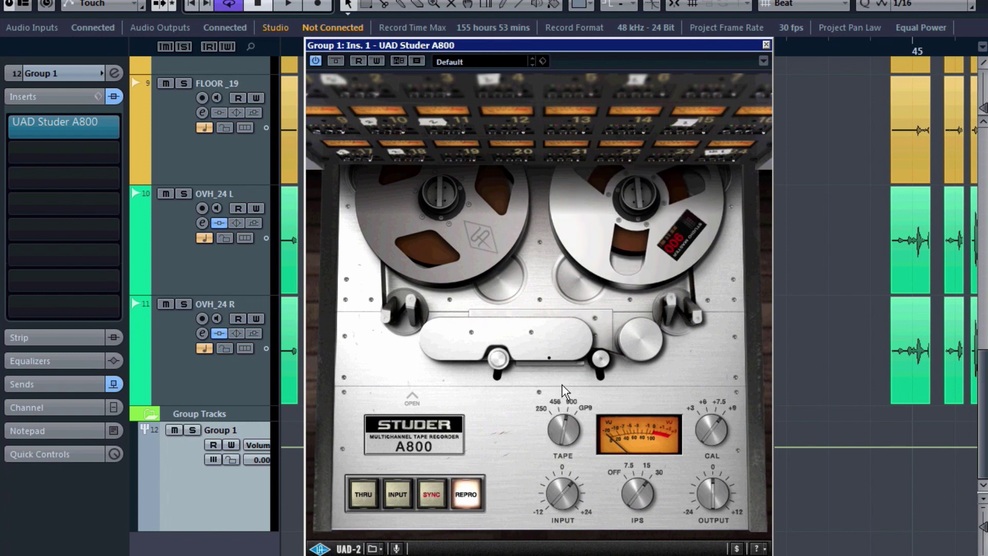
left_click(413, 399)
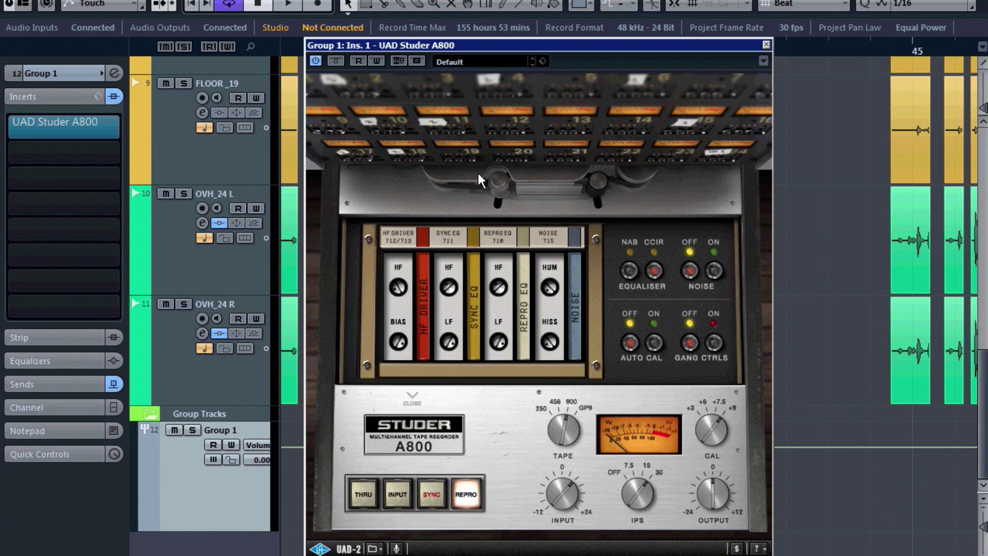
left_click(414, 398)
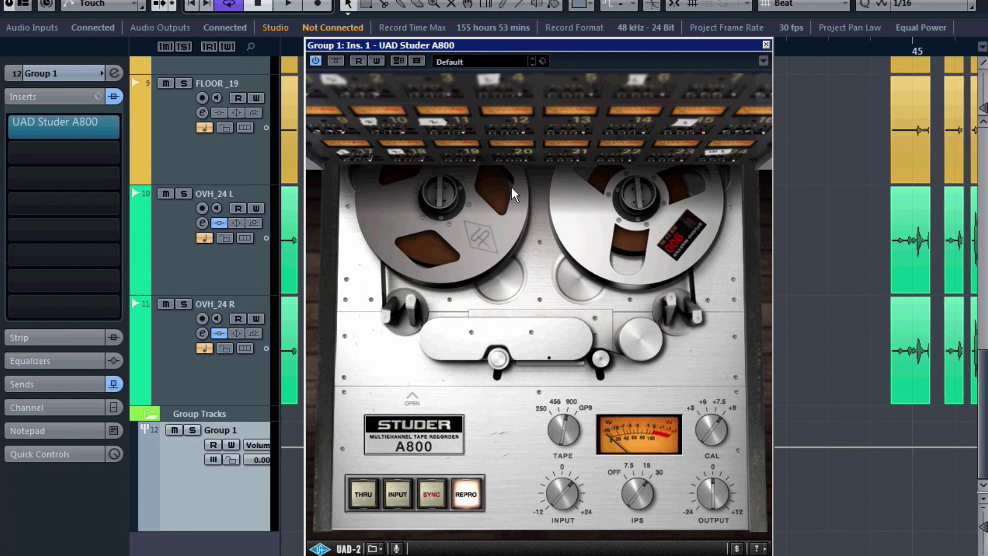
- Lower the output slightly, adjust the input drive, and reveal the alignment panel
key("space")
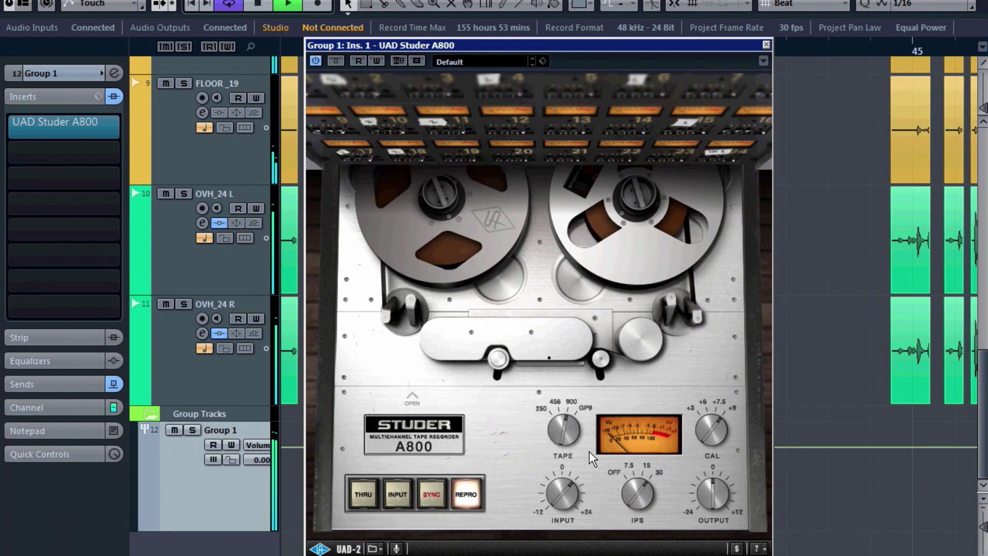
key("space")
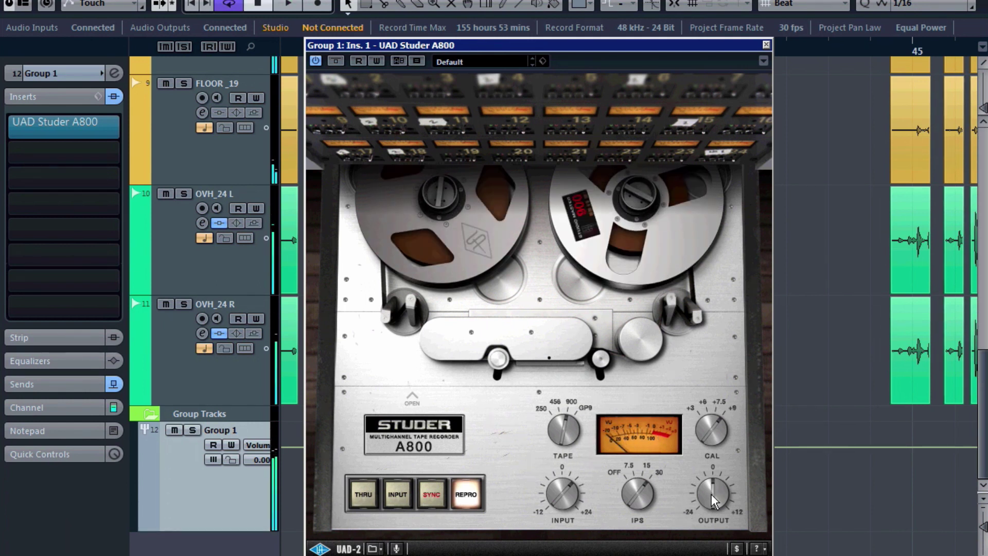
mouse_move(713, 495)
left_mouse_down()
mouse_move(712, 504)
mouse_move(719, 495)
left_mouse_up()
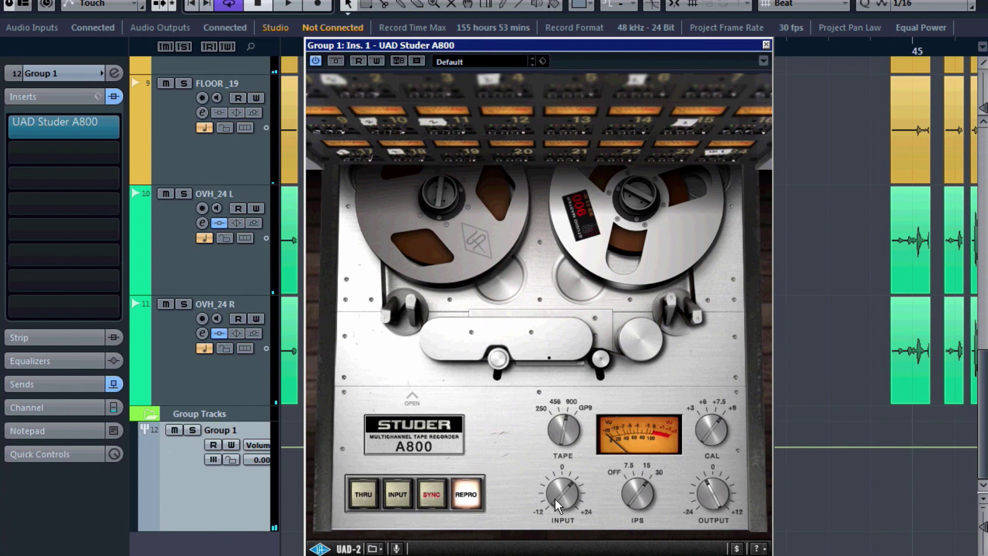
left_click_drag(556, 499, 559, 496)
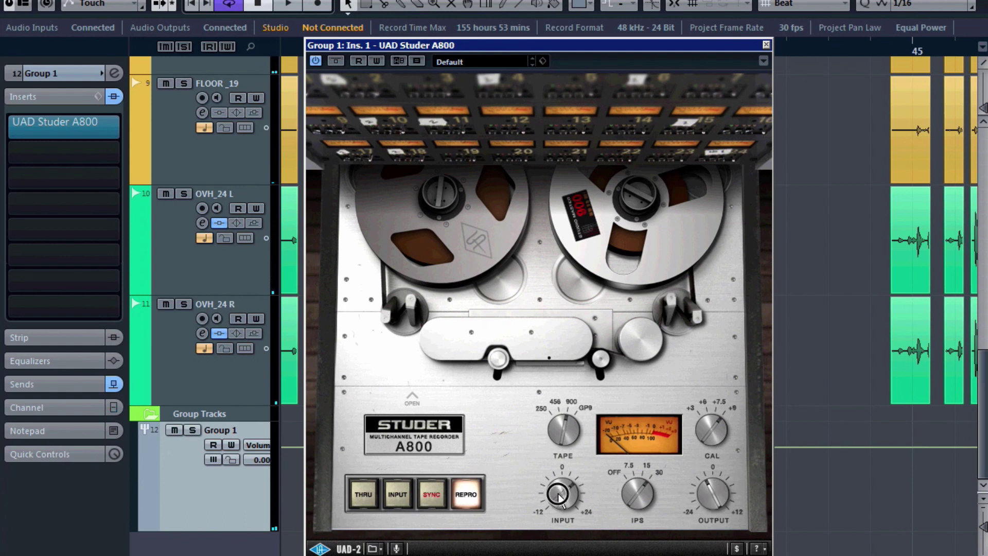
left_click(420, 395)
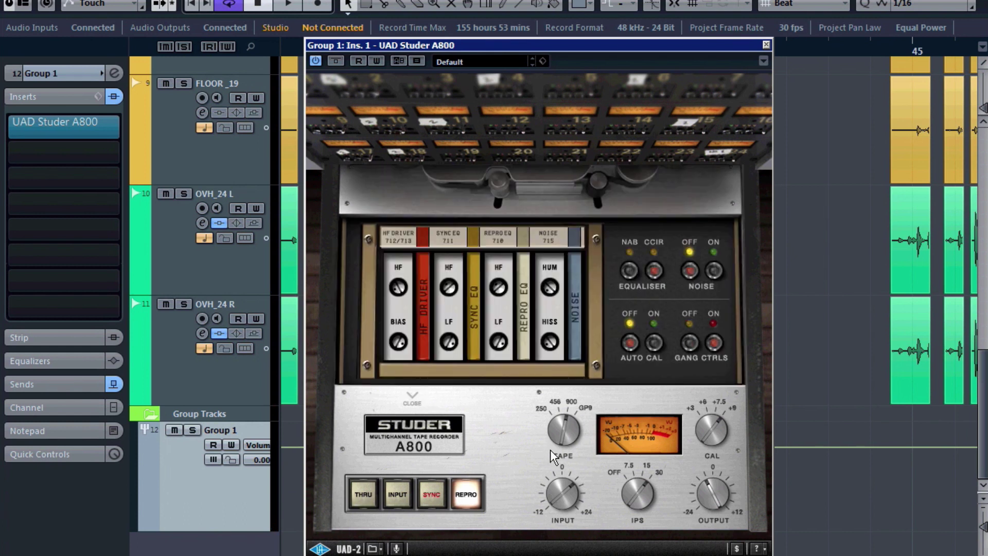
left_click_drag(551, 484, 551, 481)
- While playing, compare Thru and Repro, trim HF bias, return output to about 0, then select Thru
key("space")
left_click_drag(549, 499, 548, 498)
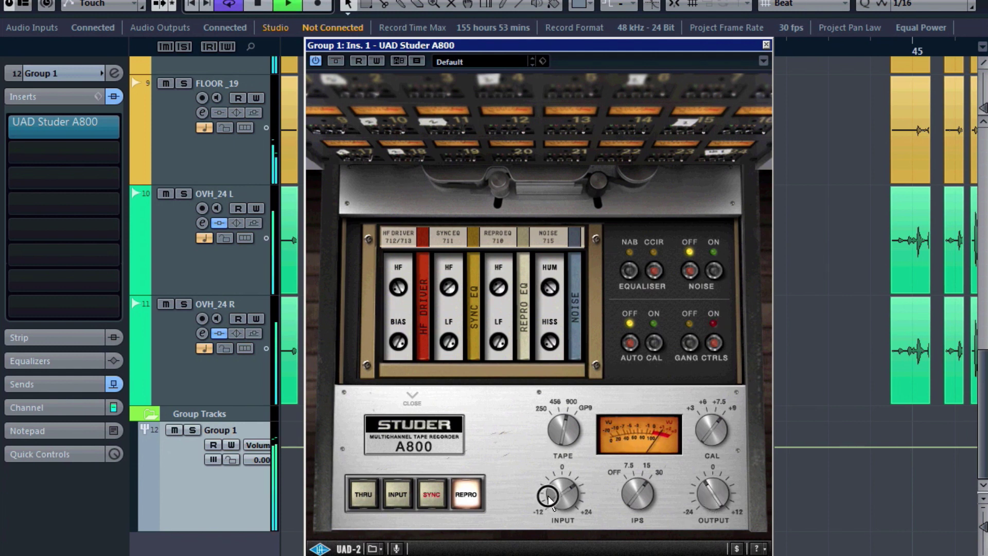
left_click(359, 494)
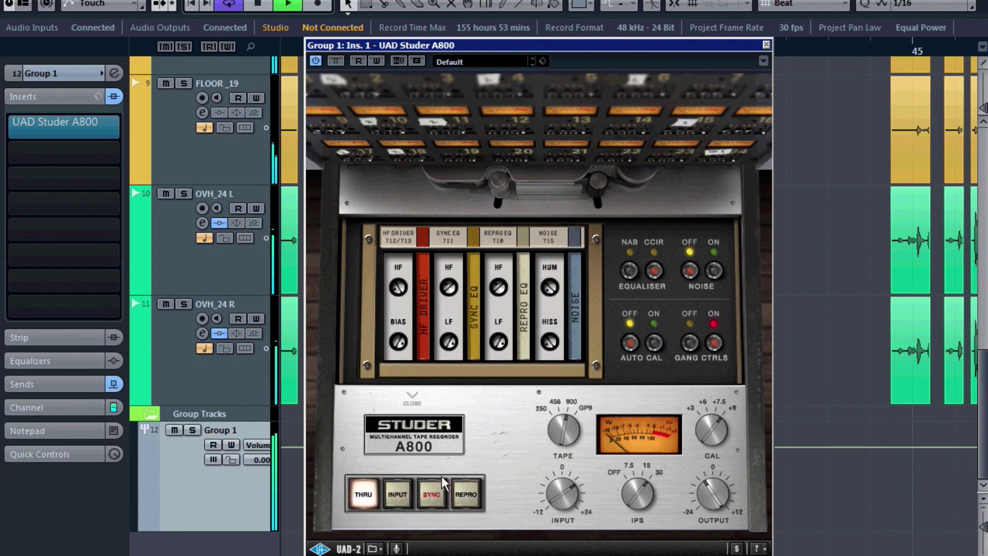
left_click(469, 495)
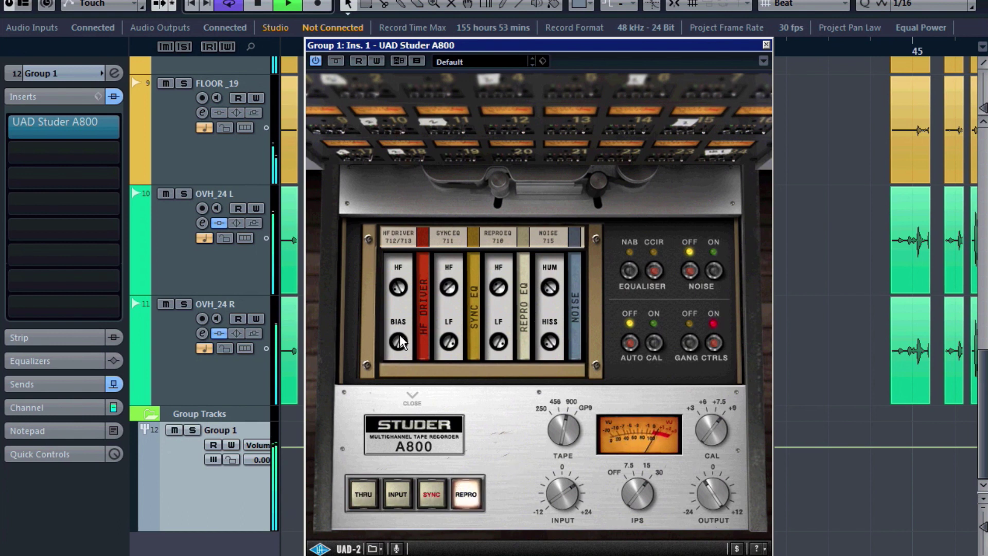
left_click_drag(400, 342, 404, 304)
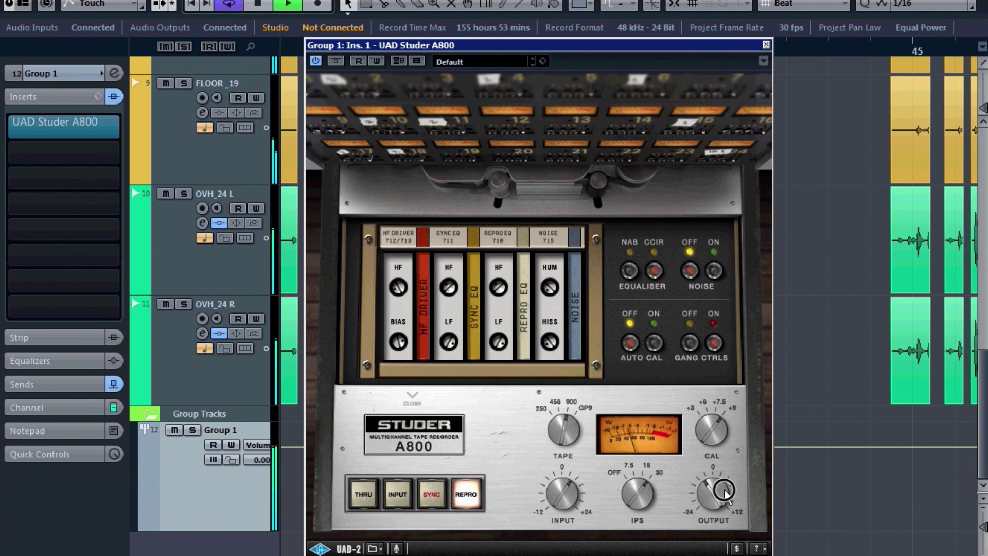
left_click_drag(724, 491, 724, 475)
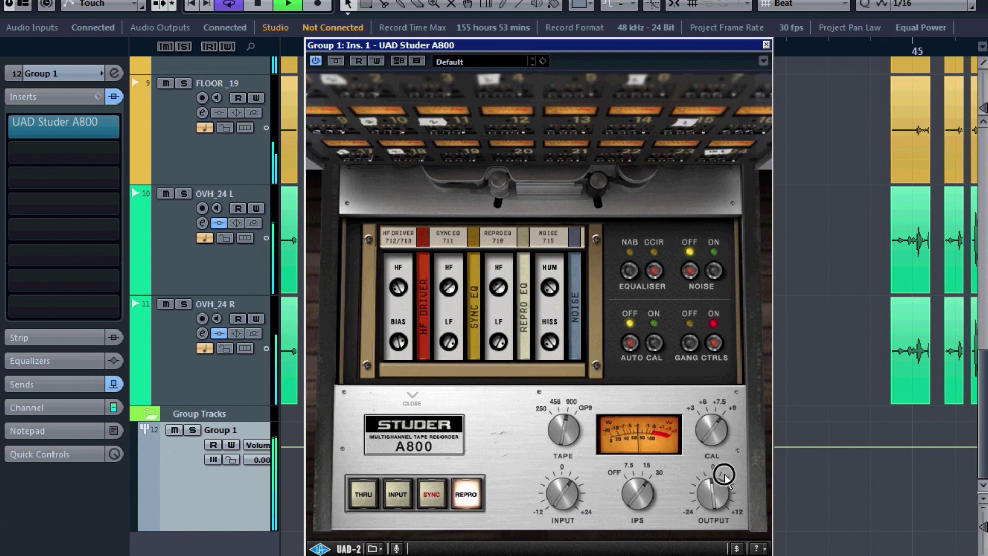
left_click(360, 489)
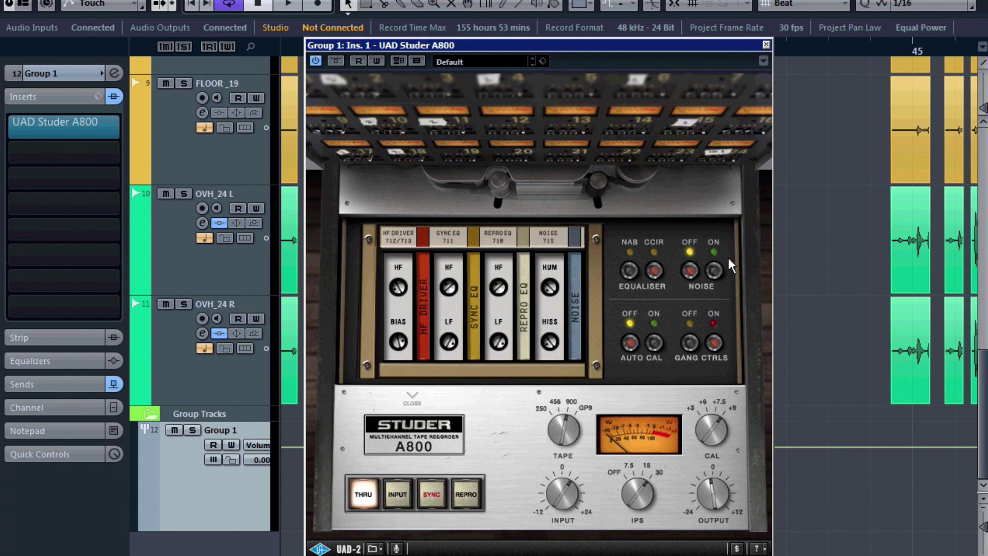
- Turn tape noise on, trim the hiss, and raise input drive and output toward +10
left_click(716, 269)
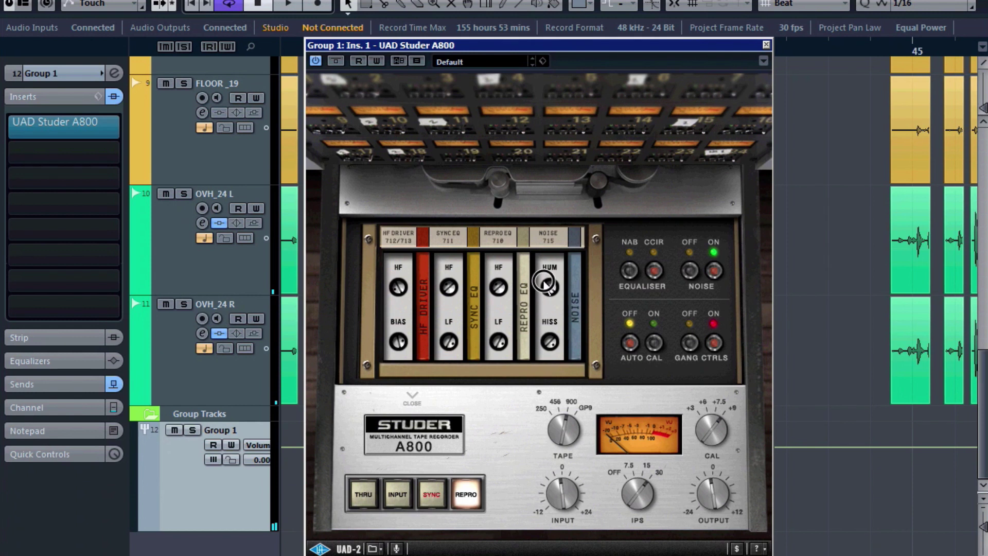
left_click_drag(549, 343, 549, 291)
left_click_drag(564, 484, 577, 393)
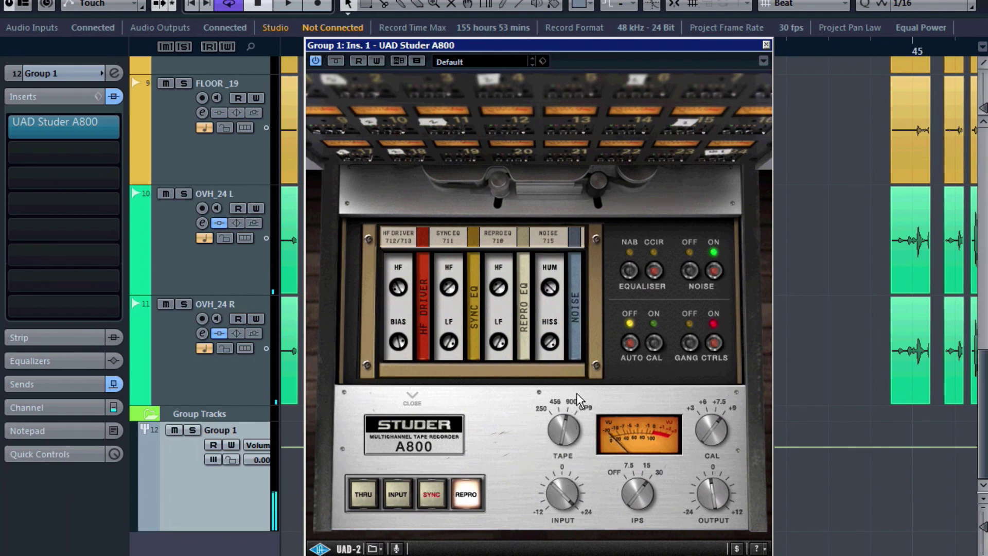
left_click_drag(698, 480, 714, 494)
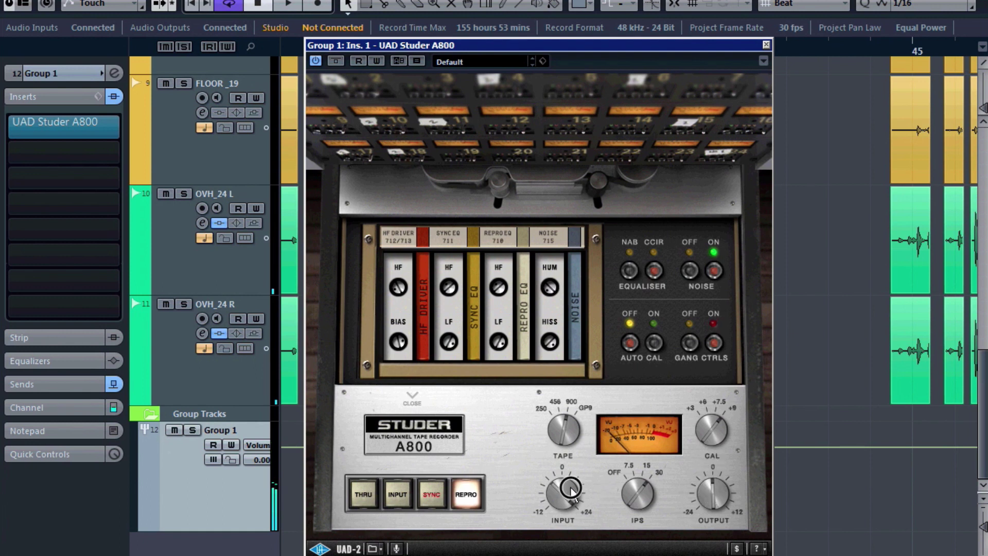
mouse_move(572, 492)
left_mouse_down()
mouse_move(574, 540)
mouse_move(565, 485)
mouse_move(566, 501)
left_mouse_up()
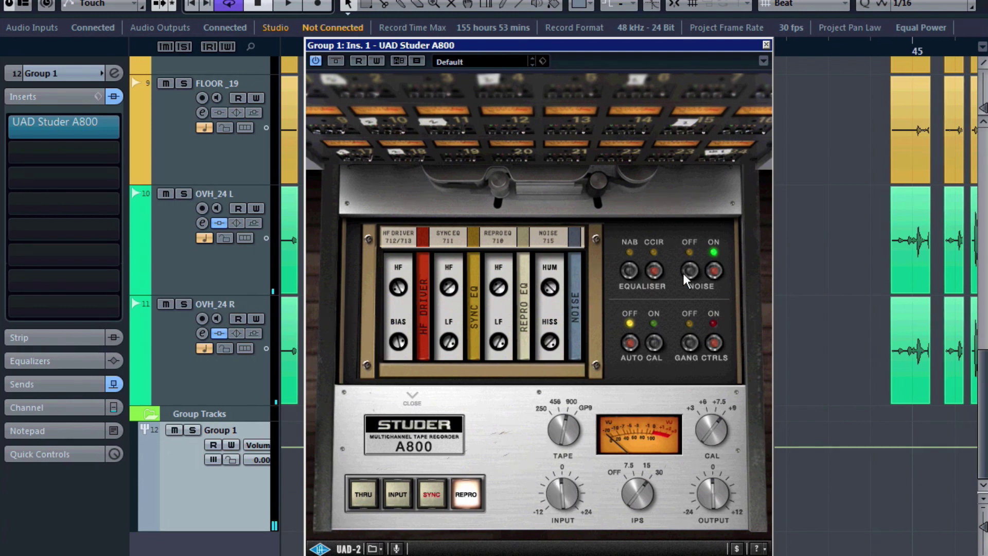
- Raise the output toward +12 and try the NAB equaliser before returning to CCIR
left_click(550, 451)
left_click(549, 291)
left_click(552, 457)
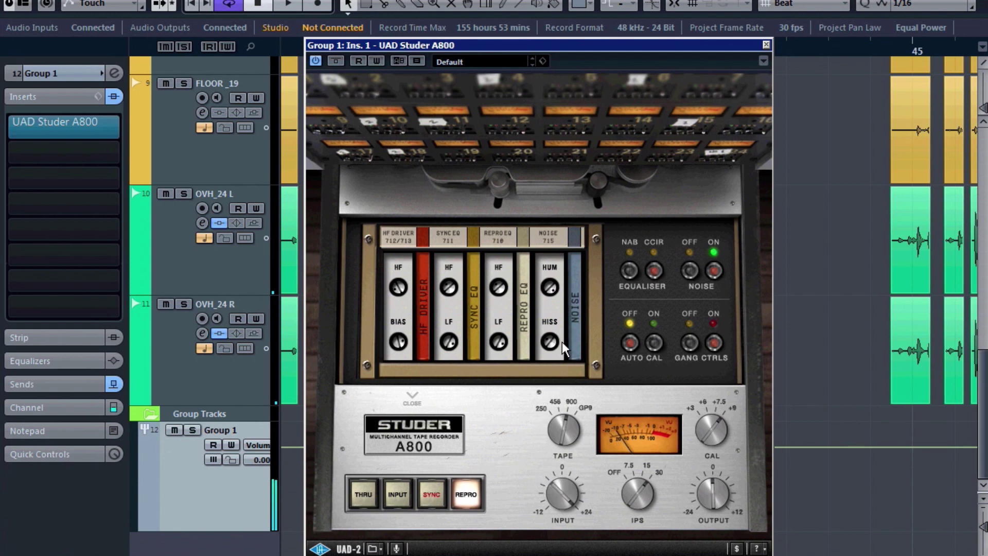
left_click_drag(712, 477, 711, 397)
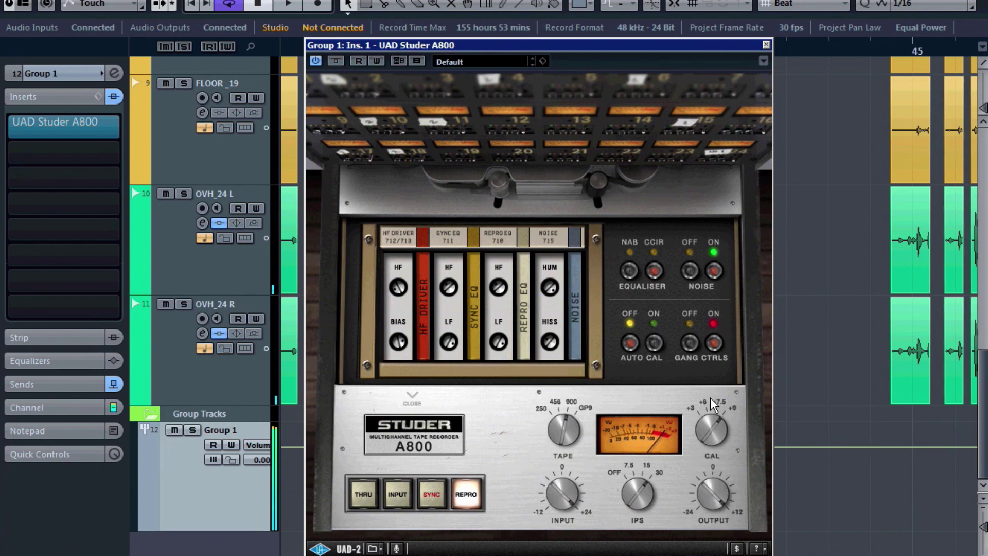
left_click(628, 271)
left_click(623, 272)
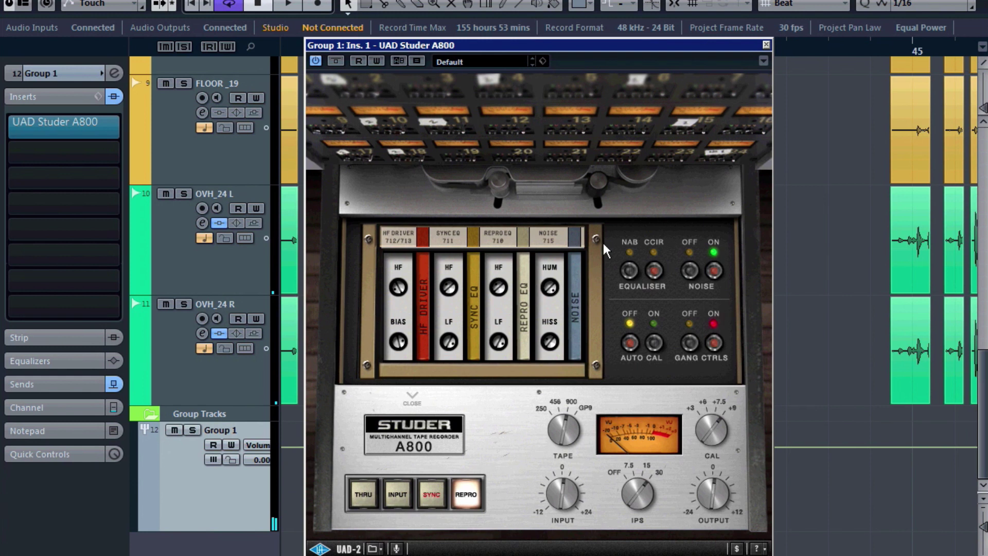
- Turn tape noise off, enable auto-cal, adjust the tape speed knob and change the tape formula
left_click(690, 270)
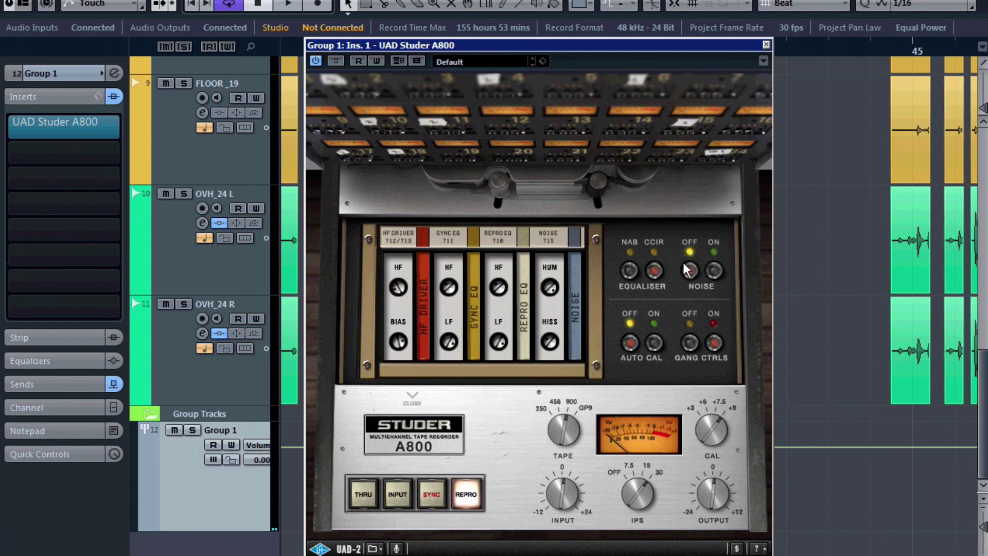
left_click(654, 342)
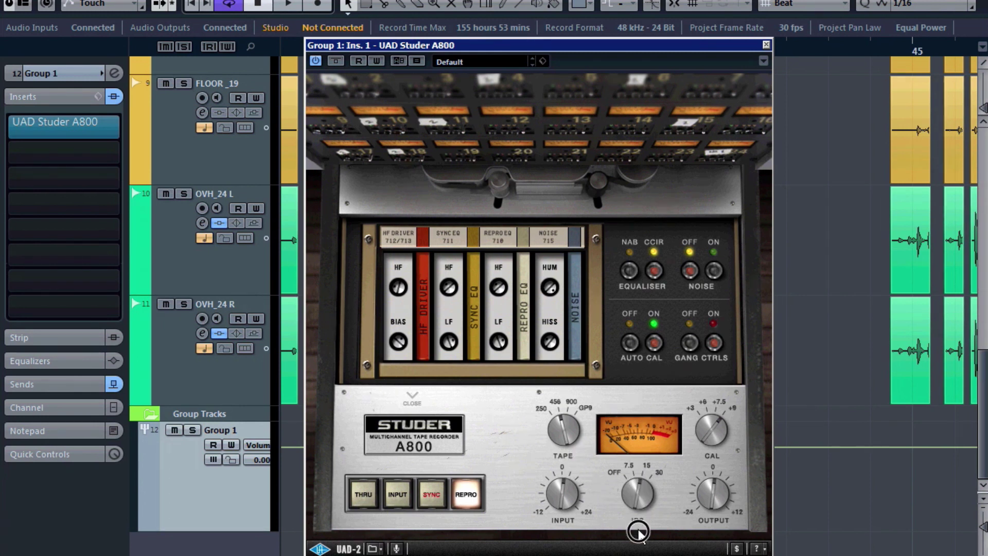
left_click_drag(646, 506, 641, 498)
left_click_drag(638, 492, 634, 525)
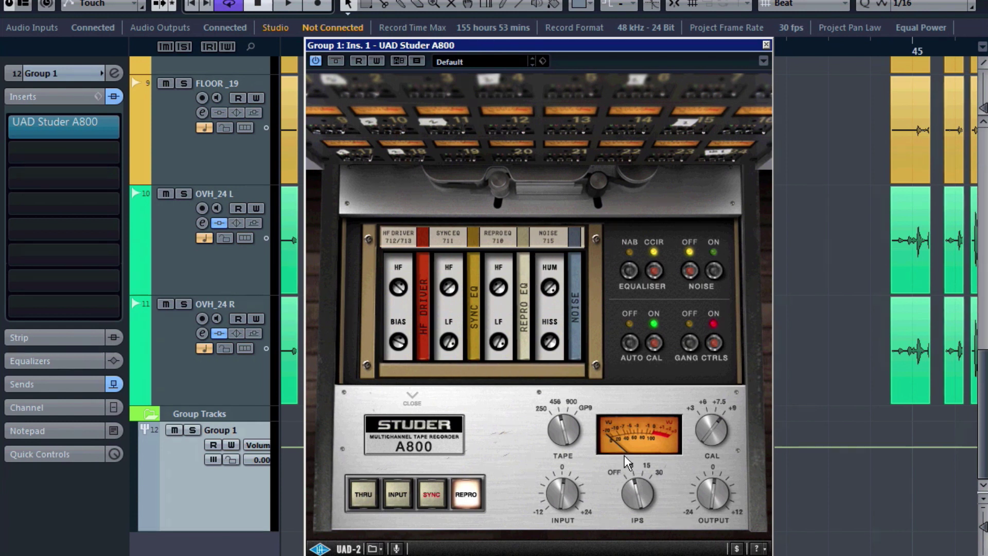
left_click_drag(568, 396, 561, 435)
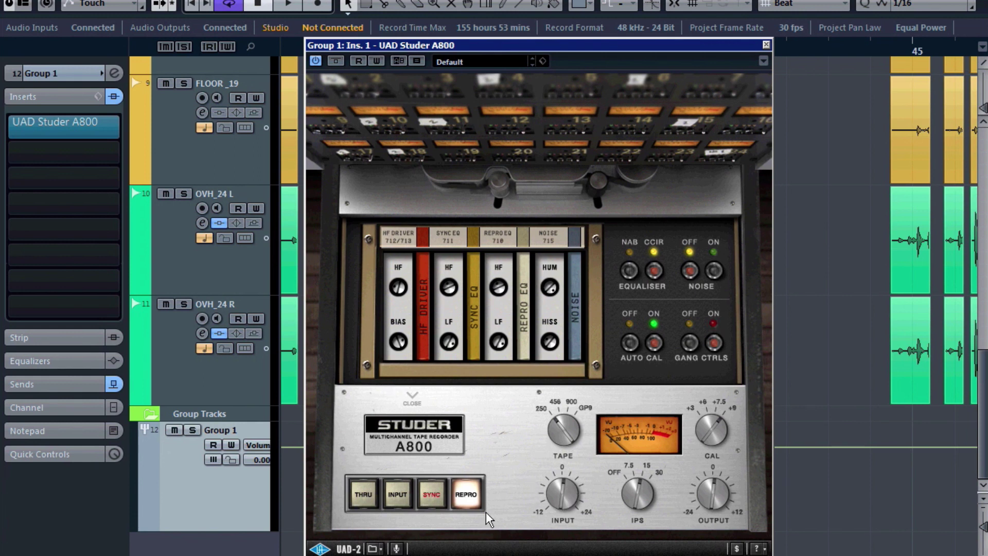
- Compare Thru and Repro during playback, set tape formula 456, and compare again
key("space")
left_click(374, 495)
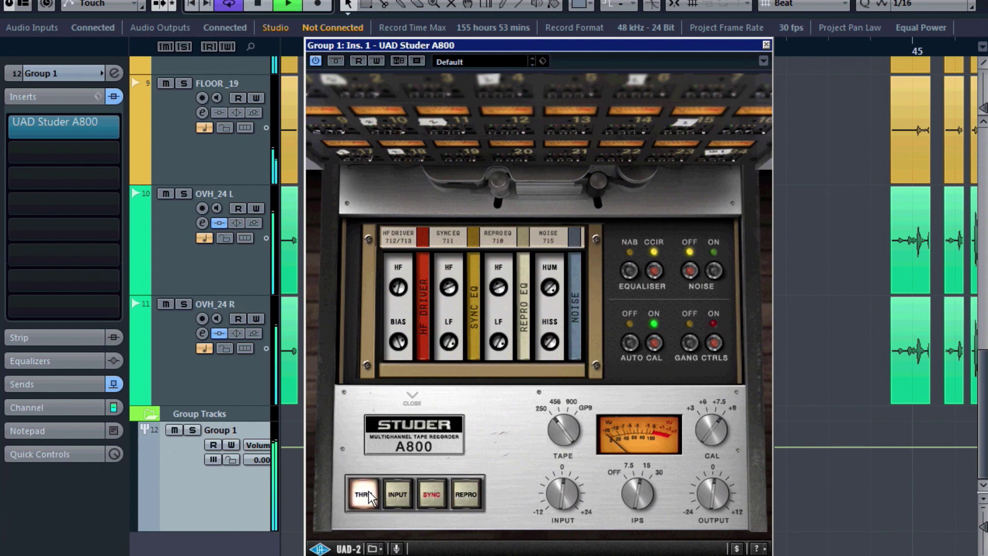
left_click(466, 495)
key("space")
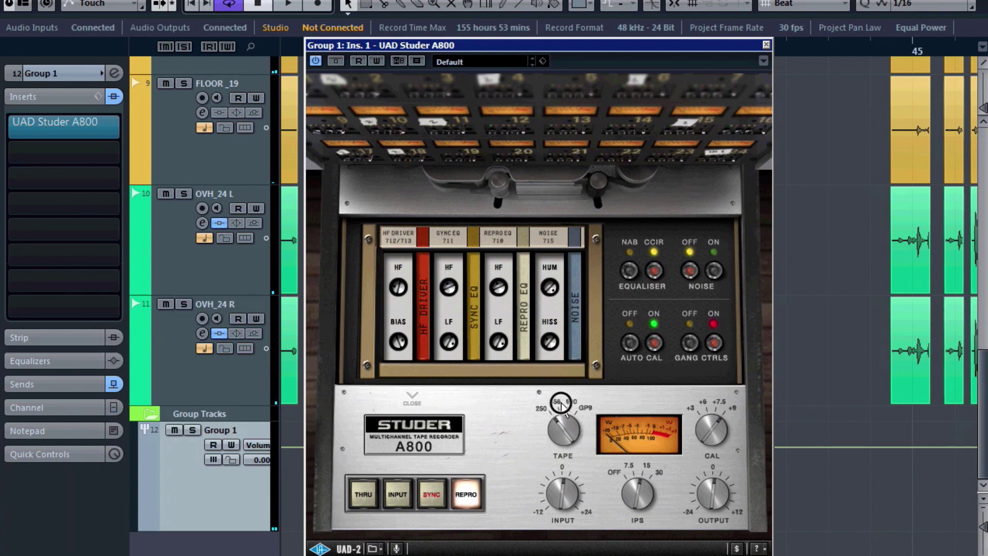
left_click(560, 402)
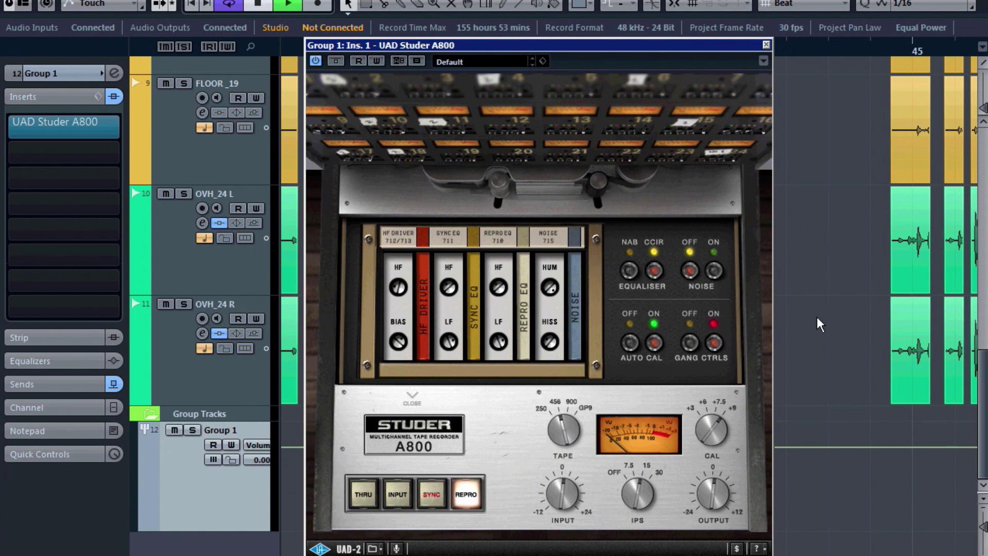
left_click(360, 498)
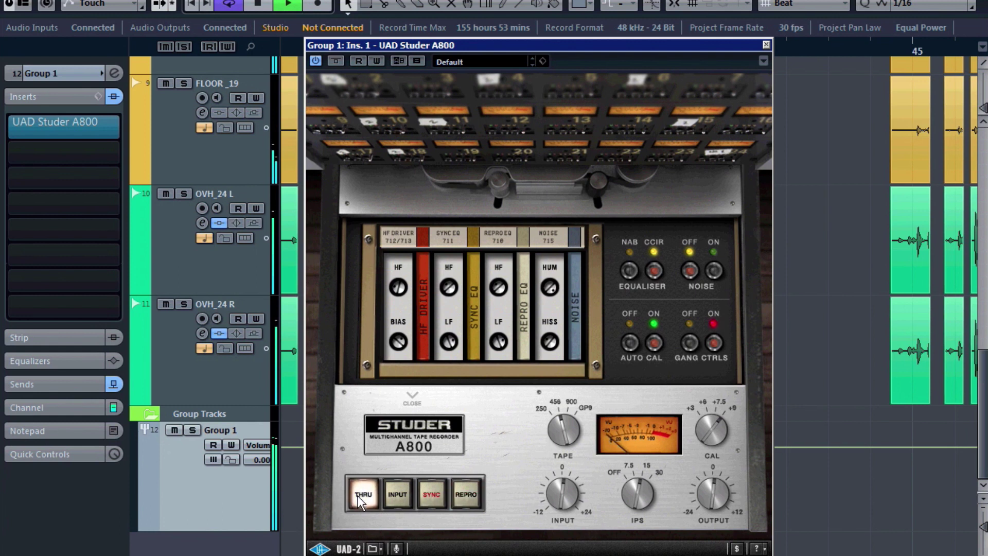
left_click(474, 497)
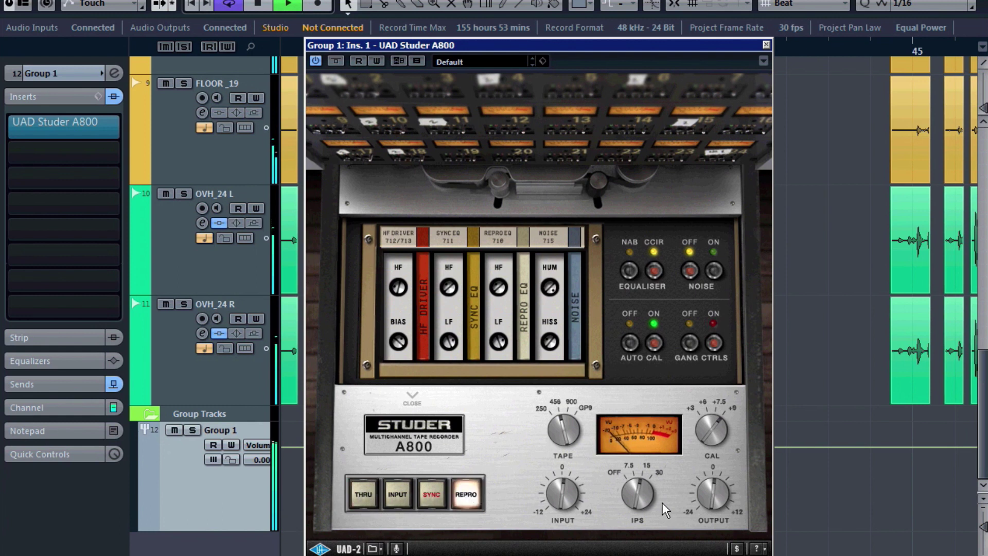
key("space")
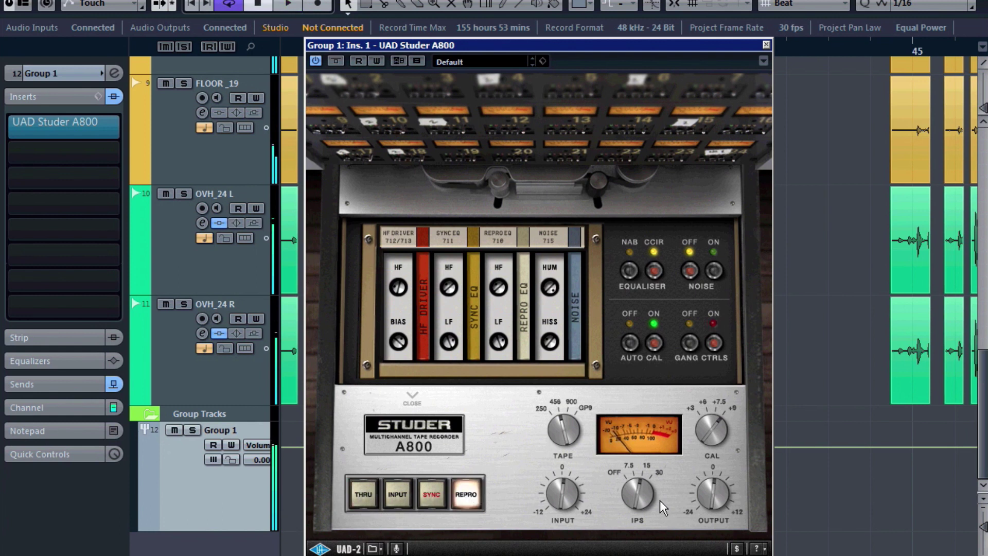
- Close the Group 1 Studer A800 editor, leaving the plugin loaded on the insert
left_click(767, 45)
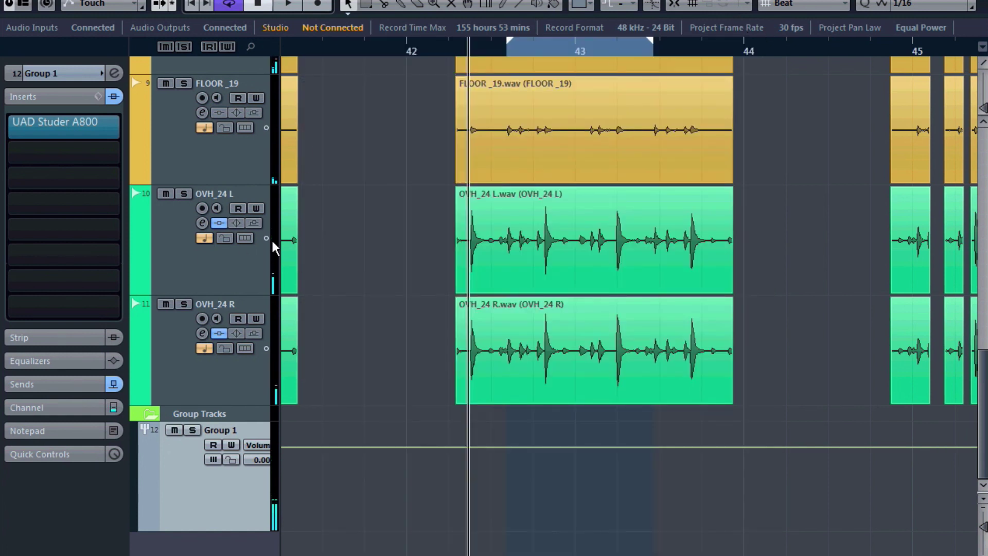